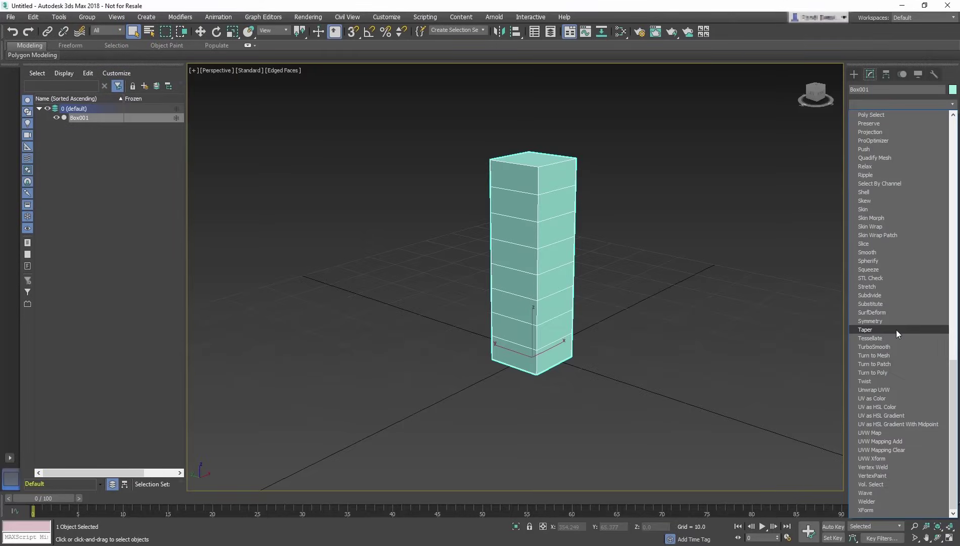
Step: Add a Taper (Amount -0.64) and a Bend (Angle -24) modifier to the tall segmented box
left_click(865, 329)
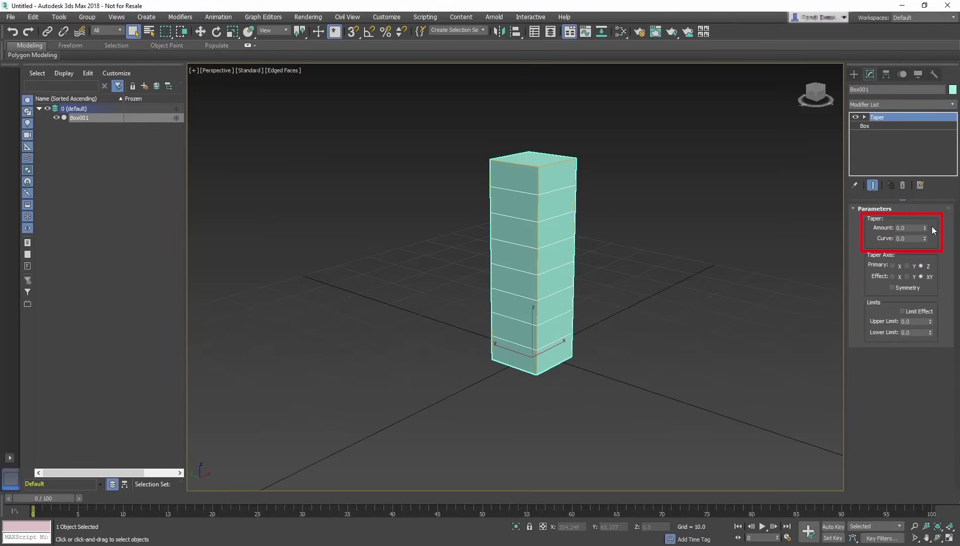
mouse_move(925, 228)
left_mouse_down()
mouse_move(938, 260)
mouse_move(937, 64)
mouse_move(936, 218)
left_mouse_up()
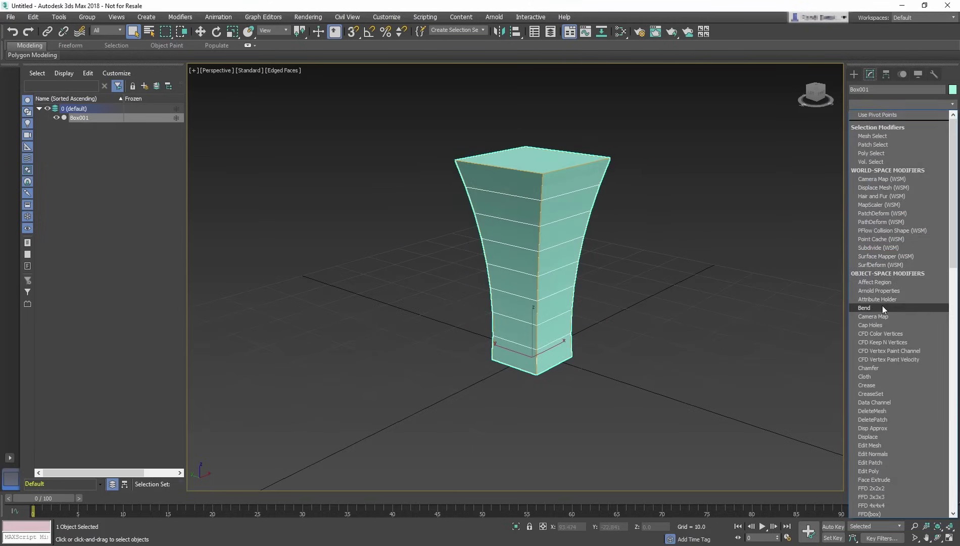
left_click(883, 307)
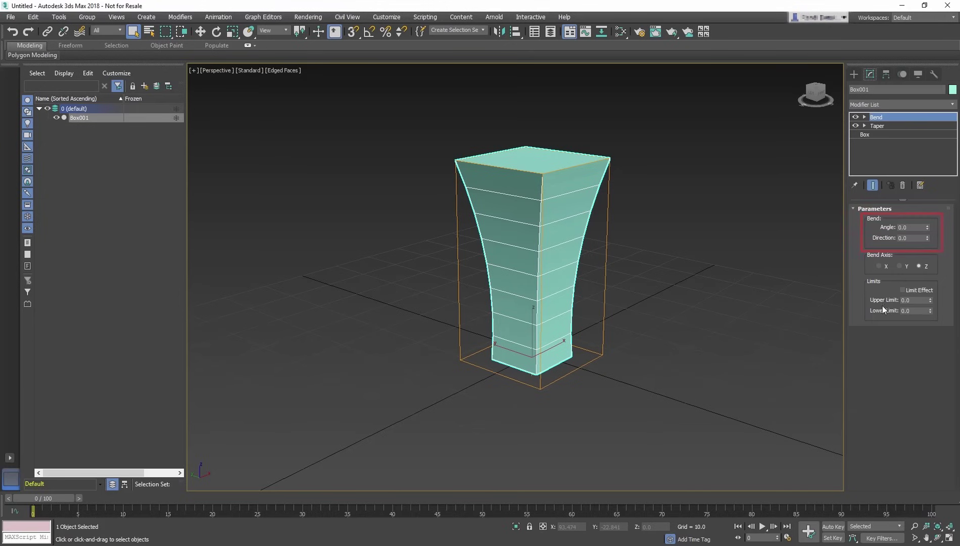
mouse_move(927, 228)
left_mouse_down()
mouse_move(912, 259)
mouse_move(912, 314)
left_mouse_up()
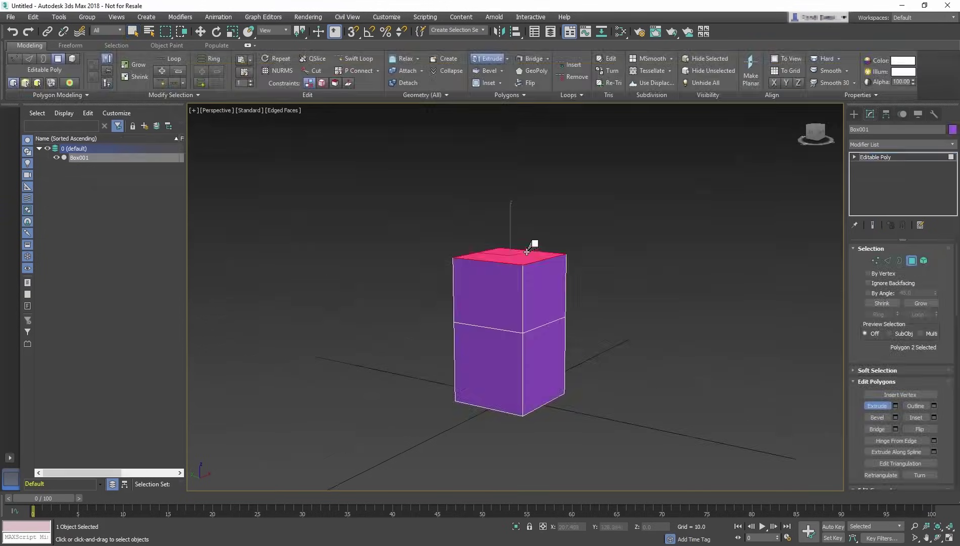
Step: Extrude the block's top face upward and its right face out into a new side block
left_click_drag(536, 242, 529, 280)
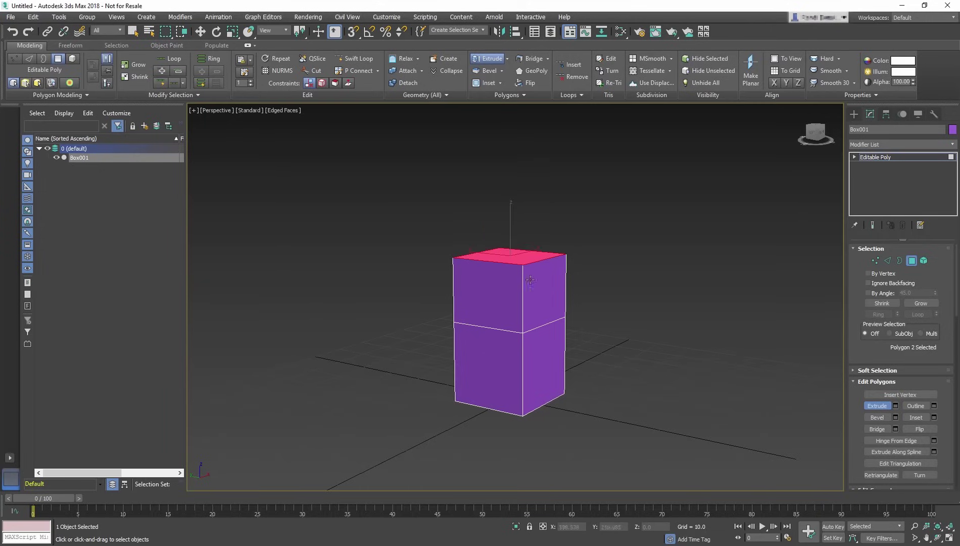
left_click(553, 349)
mouse_move(553, 349)
left_mouse_down()
mouse_move(658, 269)
mouse_move(647, 285)
left_mouse_up()
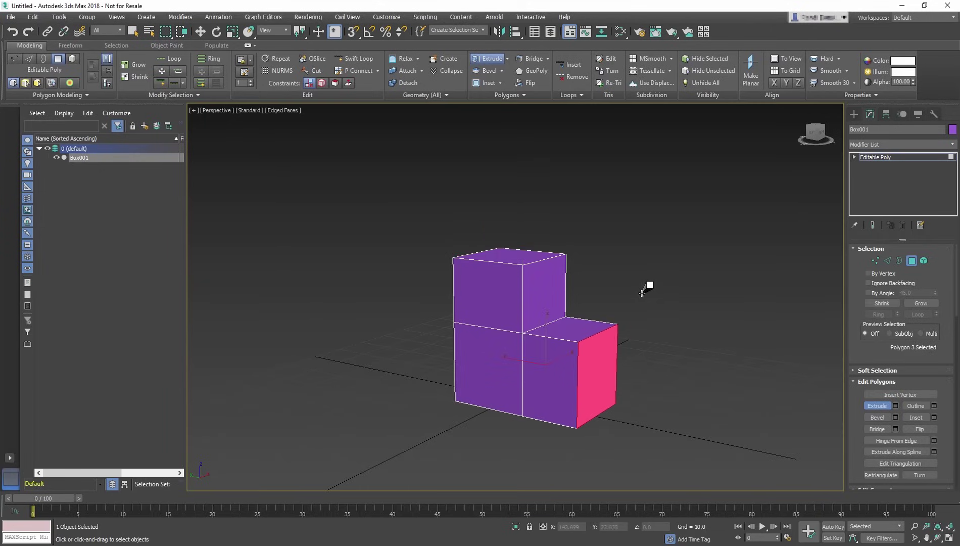
Step: Scale the upper box's top face outward, then adjust the pinch of the connecting edges
left_click(505, 250)
key("w")
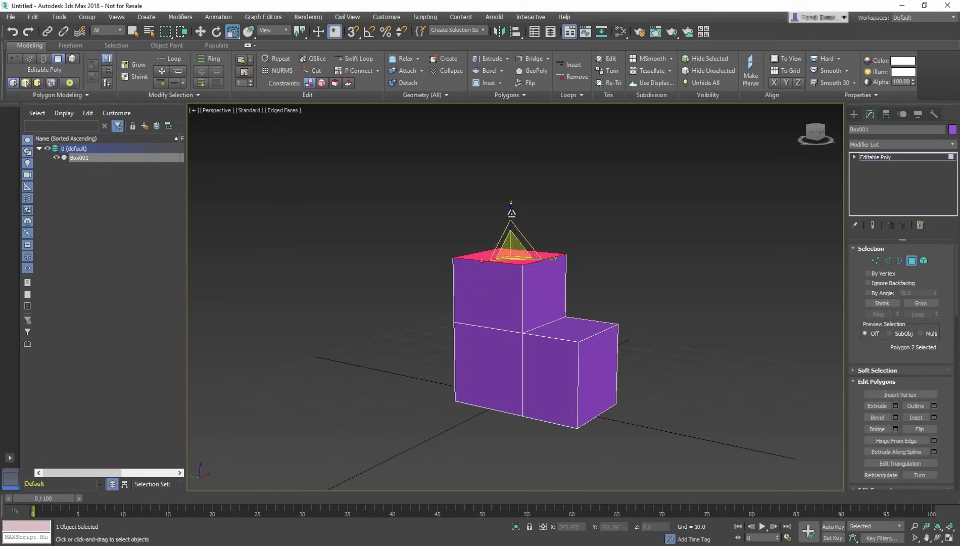
key("r")
left_click_drag(511, 217, 517, 210)
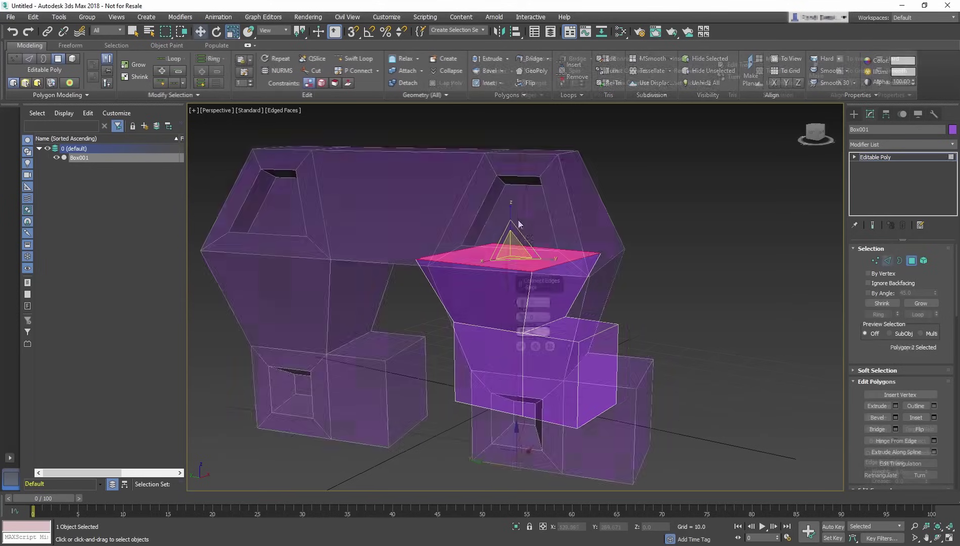
left_click_drag(523, 317, 523, 359)
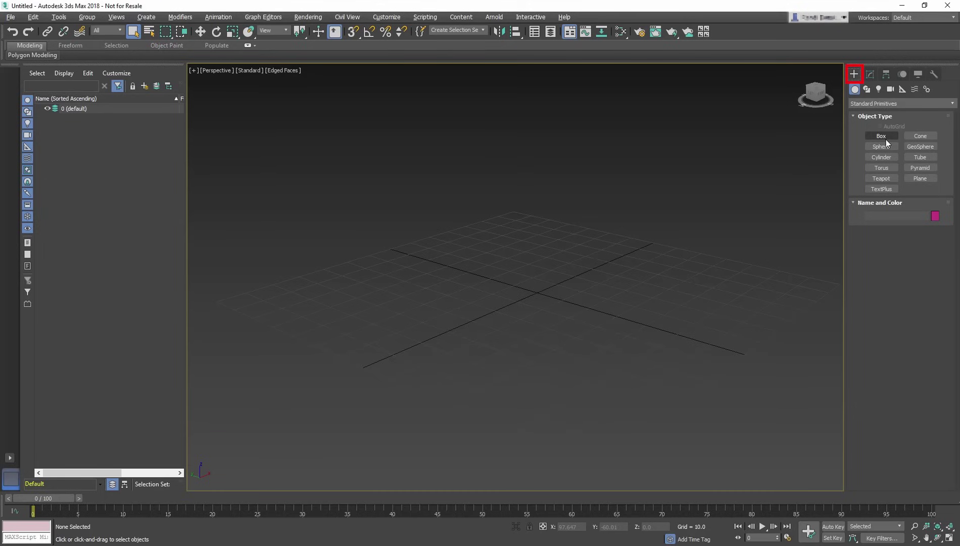
Step: Create Box001 and set its Length, Width and Height to 20 in the Modify panel
left_click(882, 136)
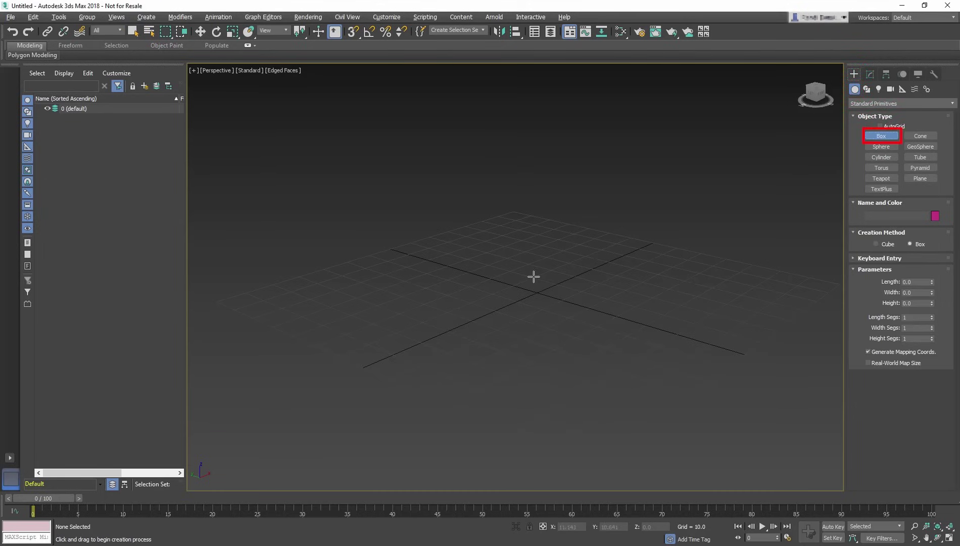
left_click_drag(536, 280, 577, 300)
left_click(540, 236)
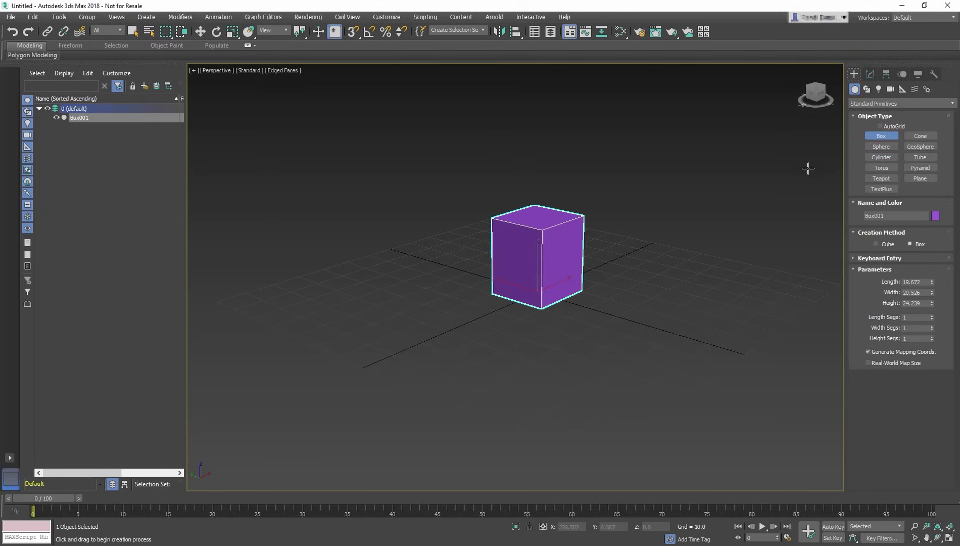
left_click(870, 75)
scroll(635, 298, "up", 3)
middle_click_drag(636, 297, 683, 336)
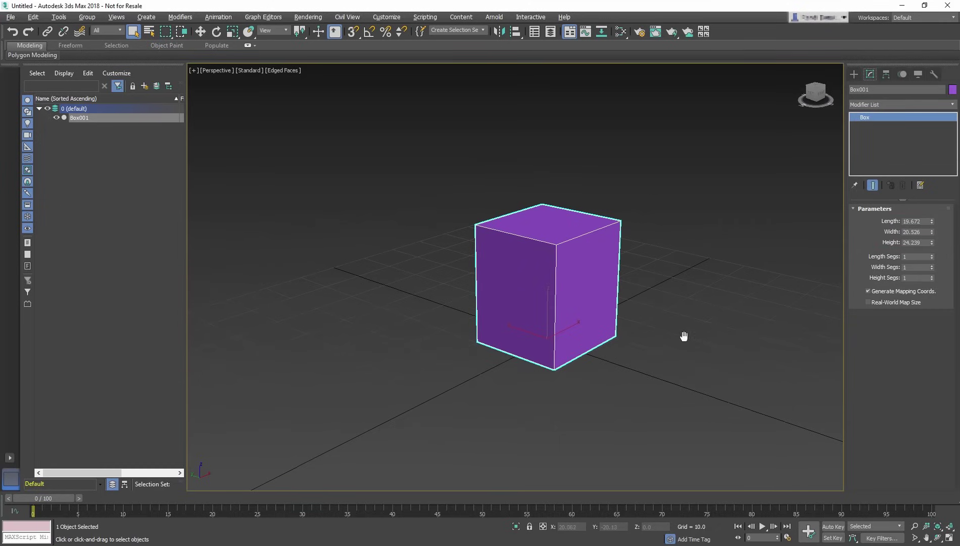
type("20")
key("Tab")
type("20")
key("Tab")
type("20")
key("Return")
scroll(562, 278, "up", 2)
scroll(590, 280, "up", 2)
scroll(624, 277, "up", 2)
middle_click_drag(625, 278, 625, 273, "alt")
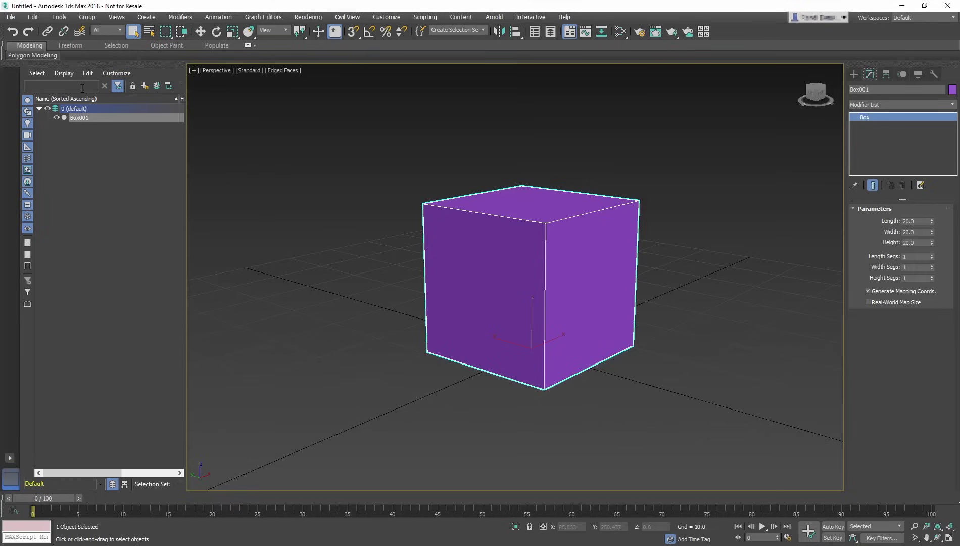
Step: Convert Box001 to an Editable Poly via the ribbon's Polygon Modeling > Convert to Poly
left_click(248, 47)
left_click(66, 92)
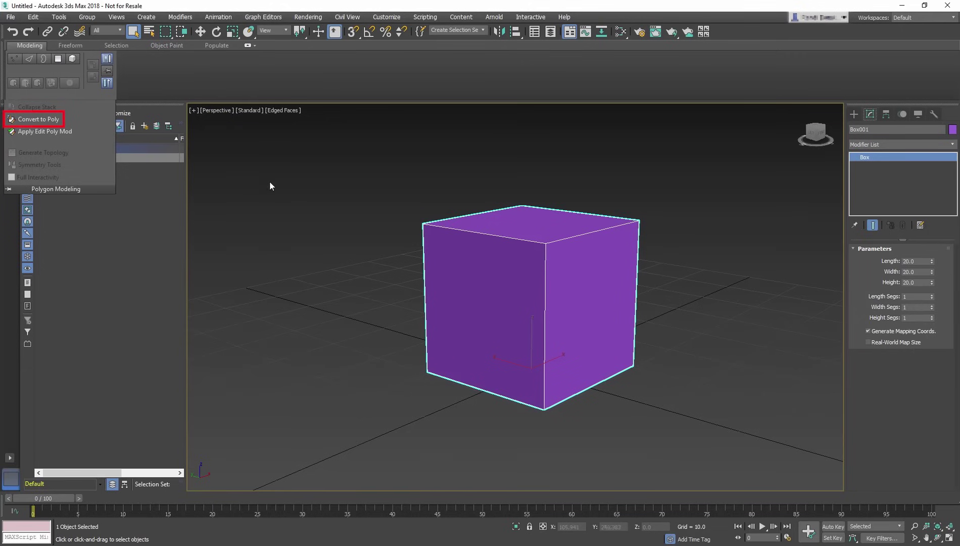
right_click(494, 256)
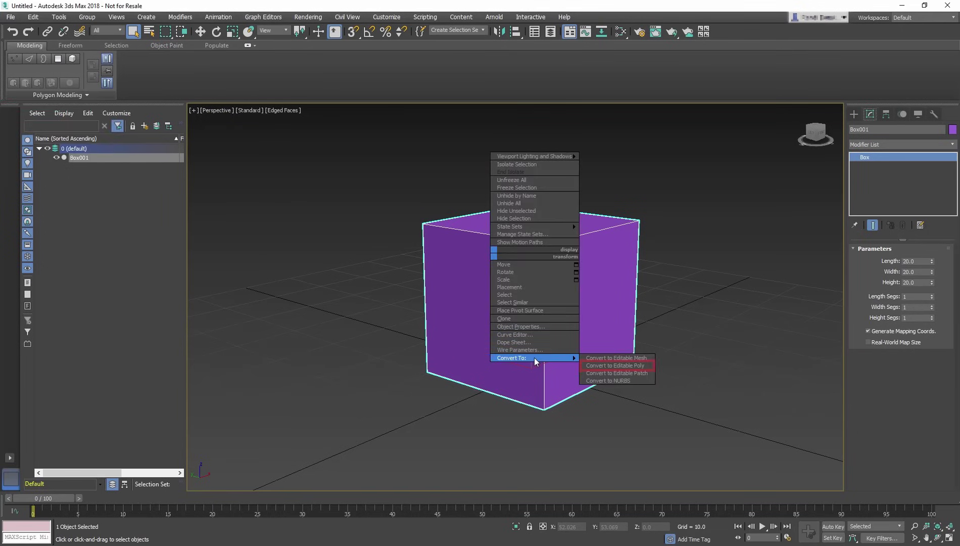
mouse_move(535, 358)
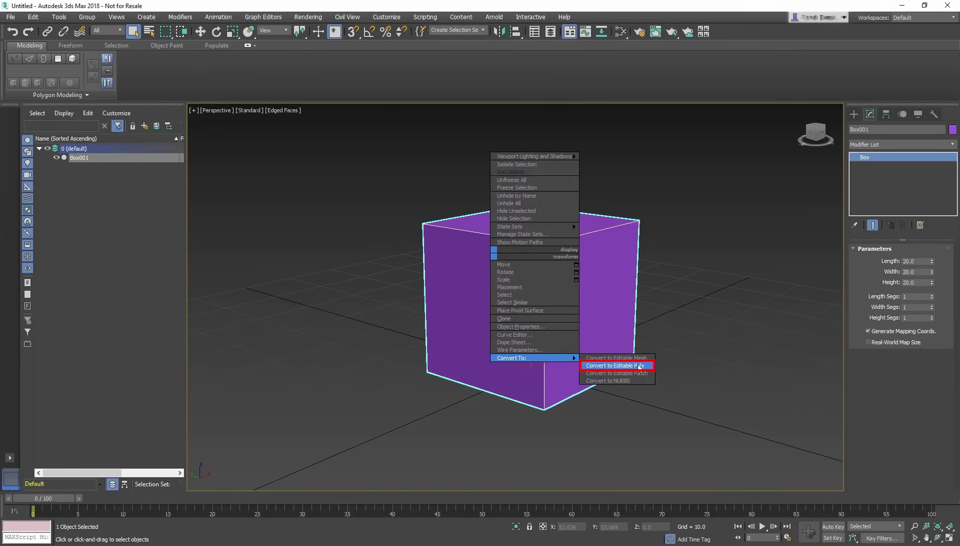
left_click(886, 154)
right_click(886, 157)
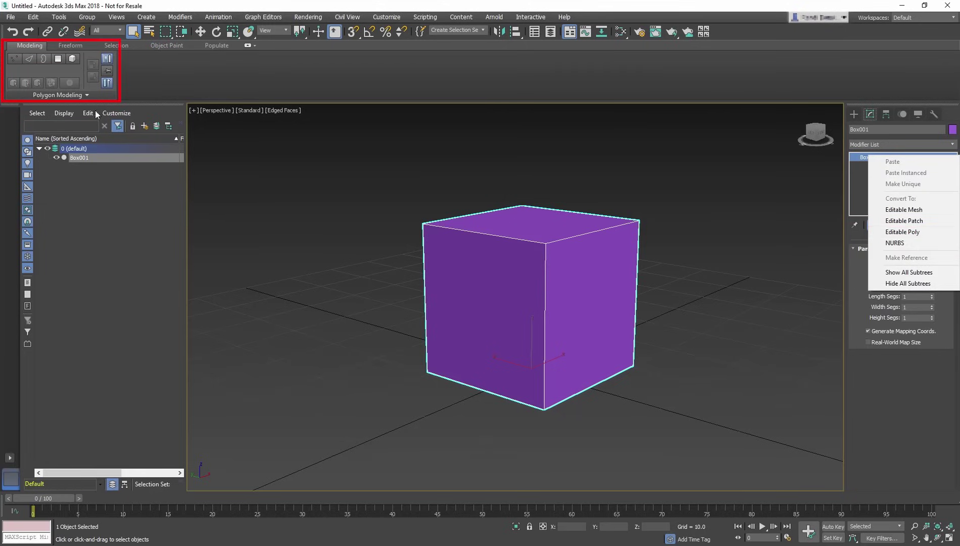
left_click(80, 92)
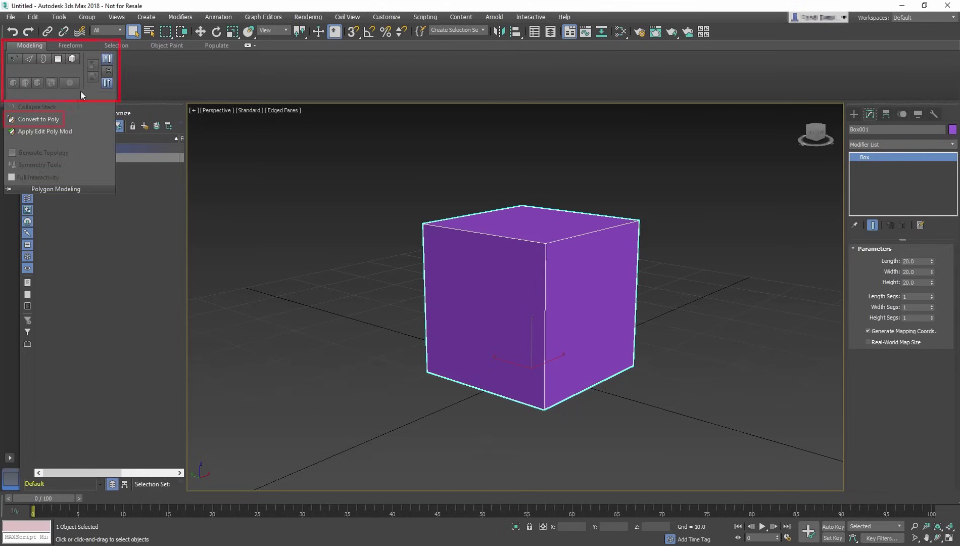
left_click(44, 118)
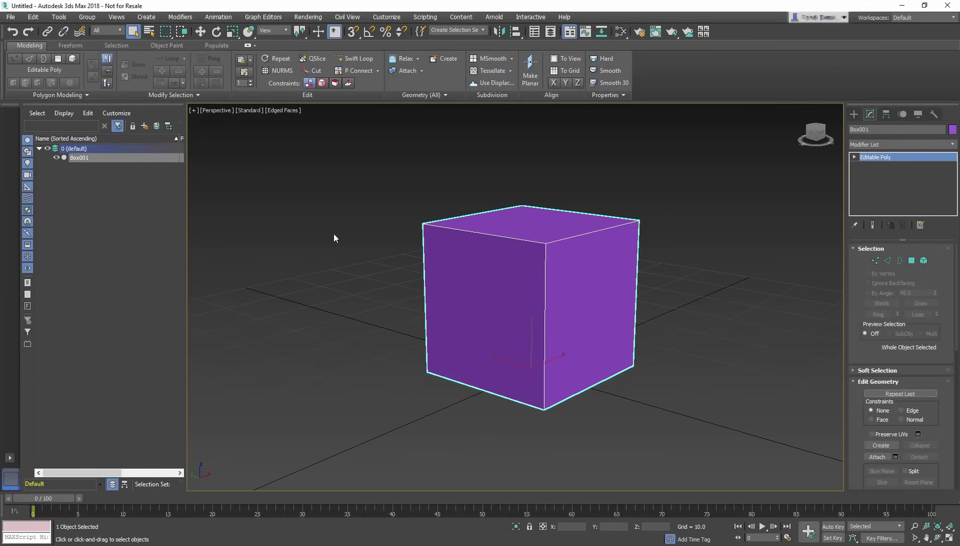
key("F4")
key("F4")
key("F4")
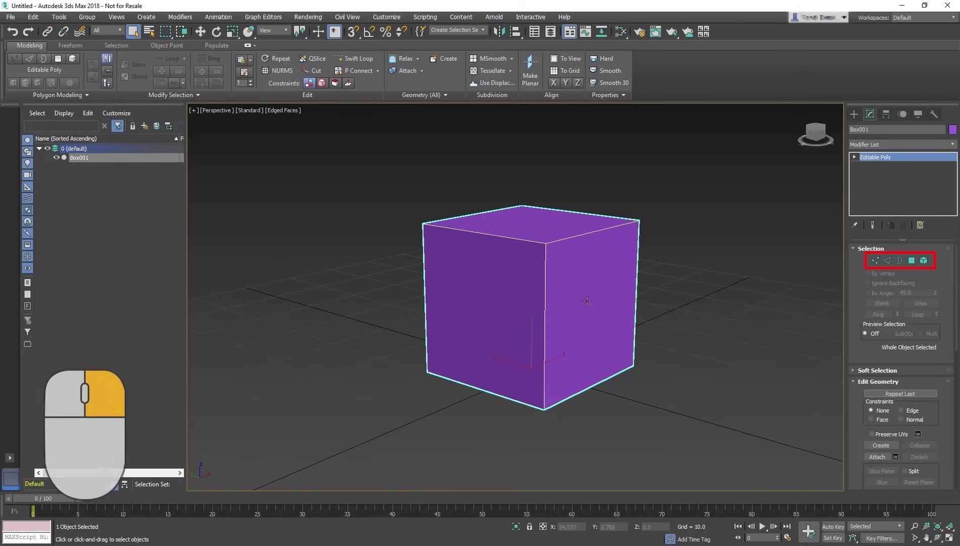
right_click(524, 292)
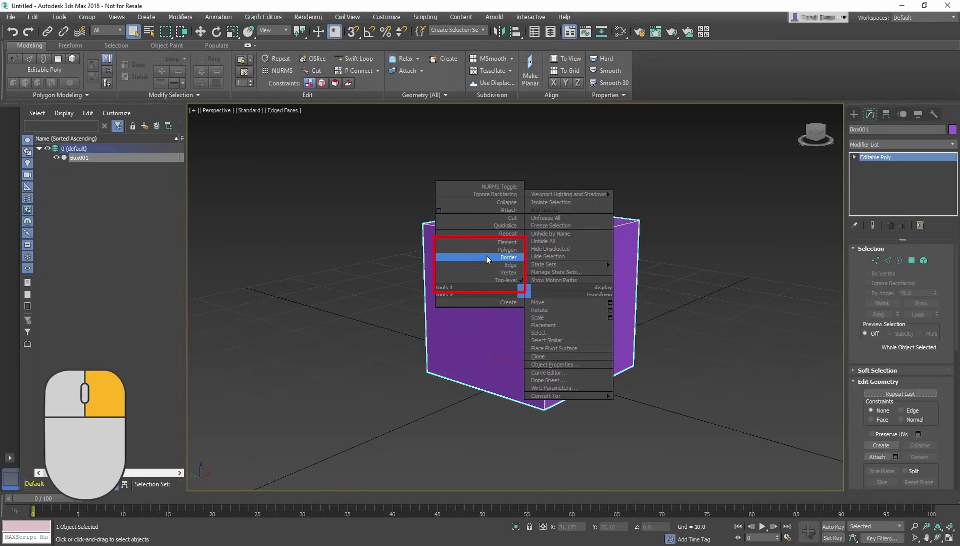
left_click(495, 346)
key("1")
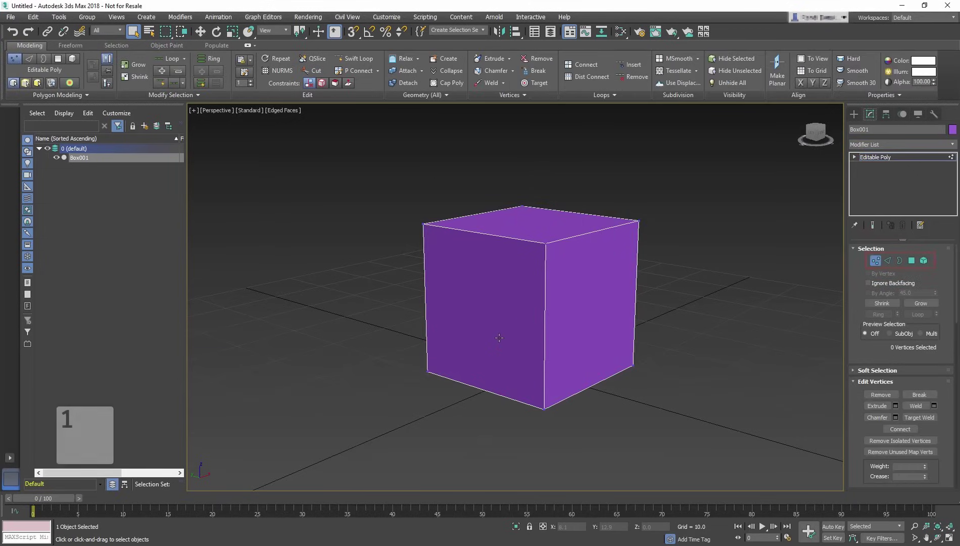
key("2")
left_click(583, 234)
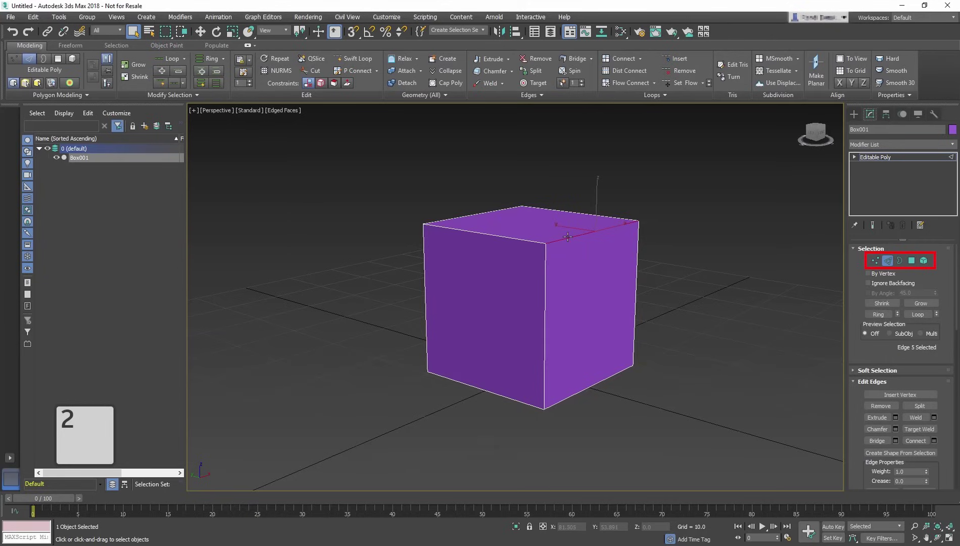
key("4")
left_click(589, 276)
key("Delete")
key("3")
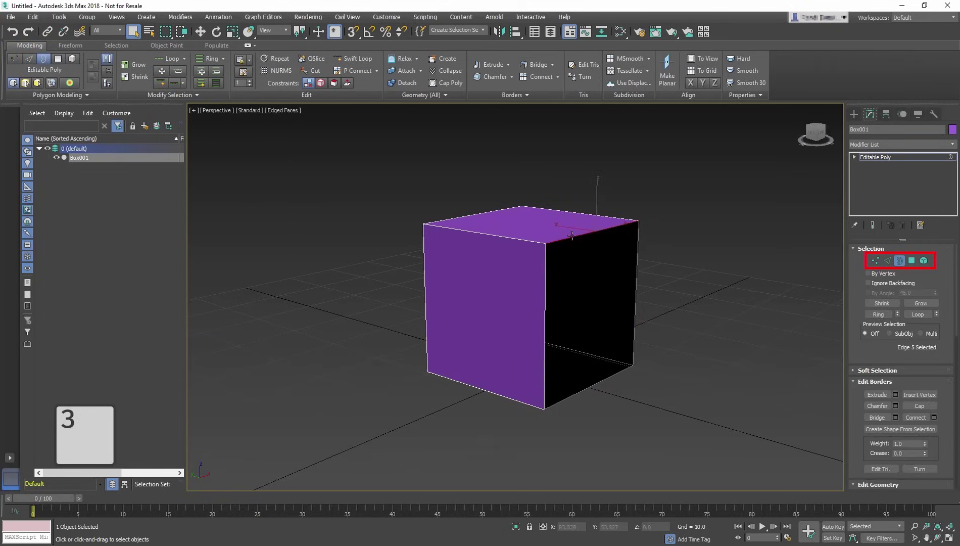
left_click(572, 236)
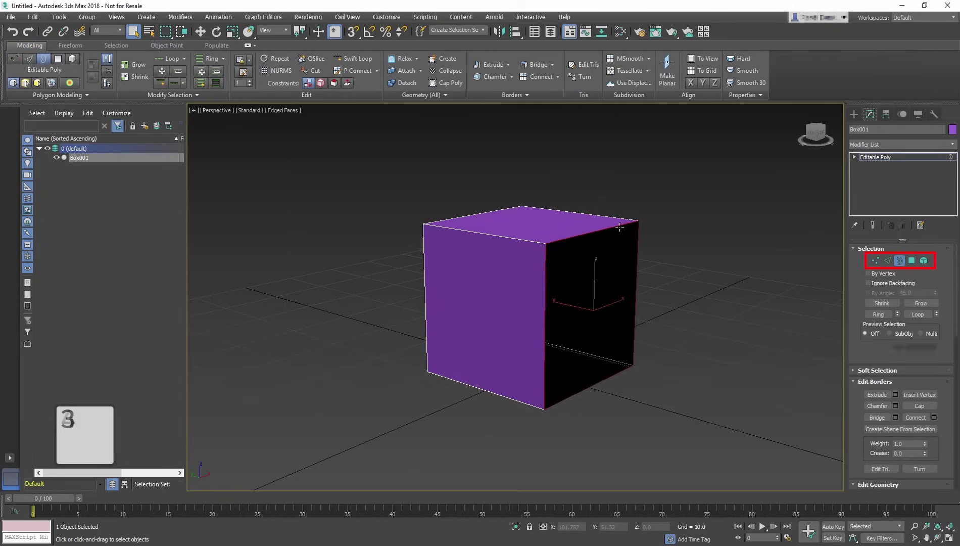
key("alt+p")
key("4")
left_click(620, 268)
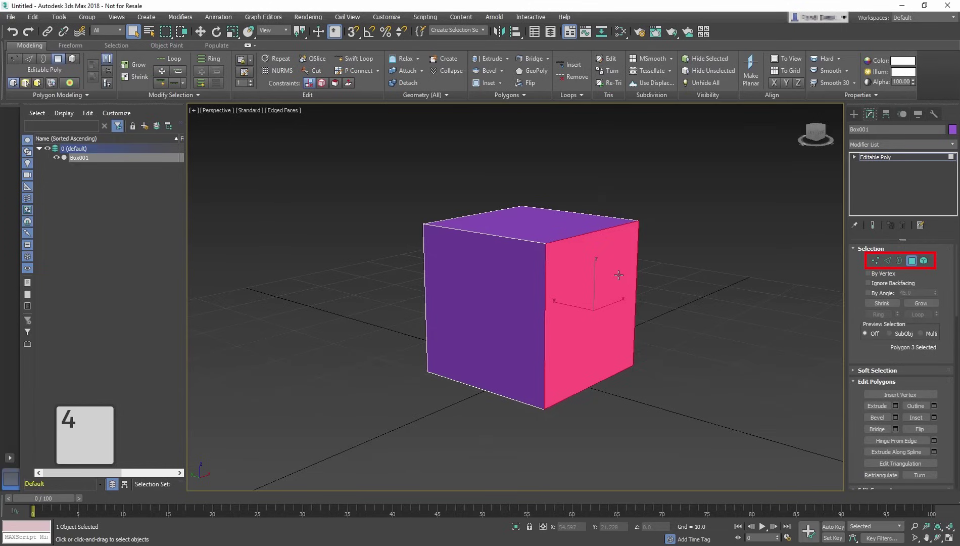
key("5")
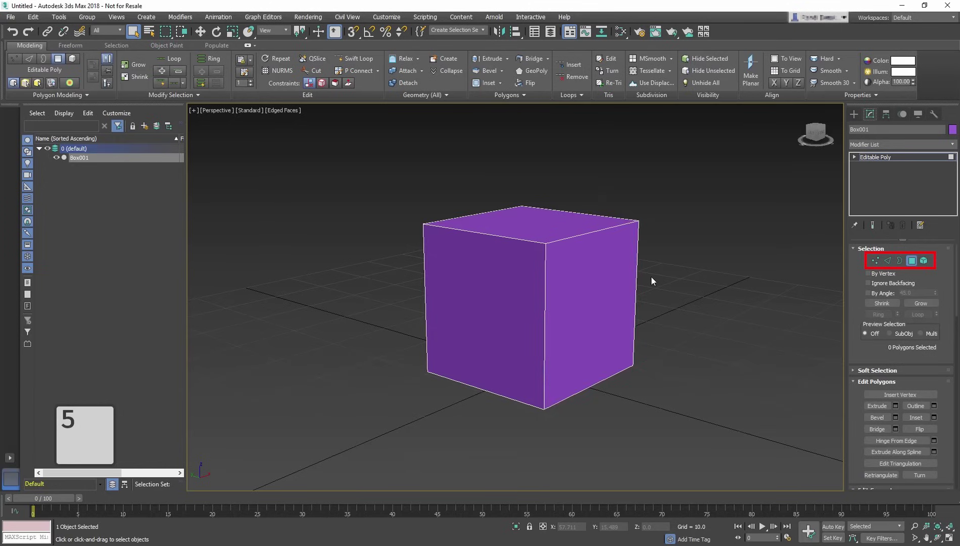
left_click(614, 285)
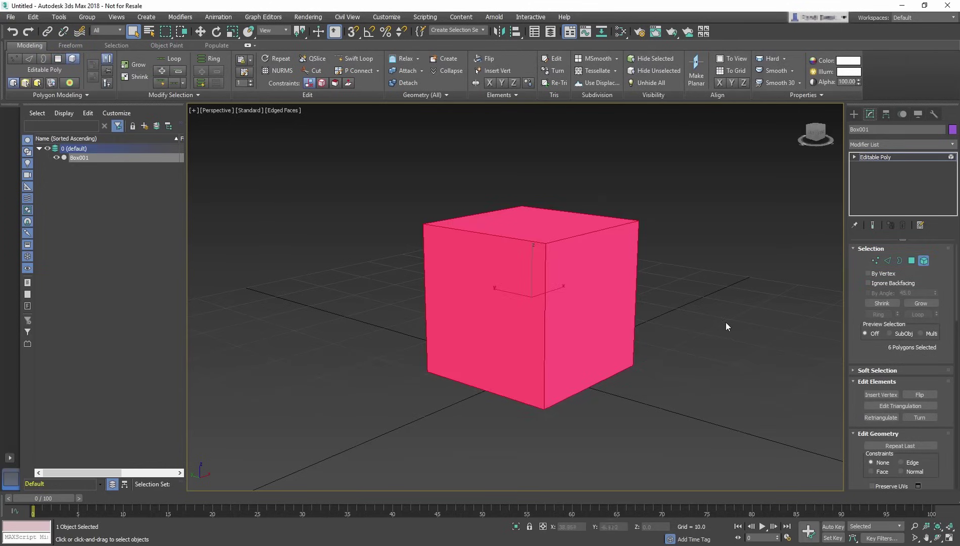
key("6")
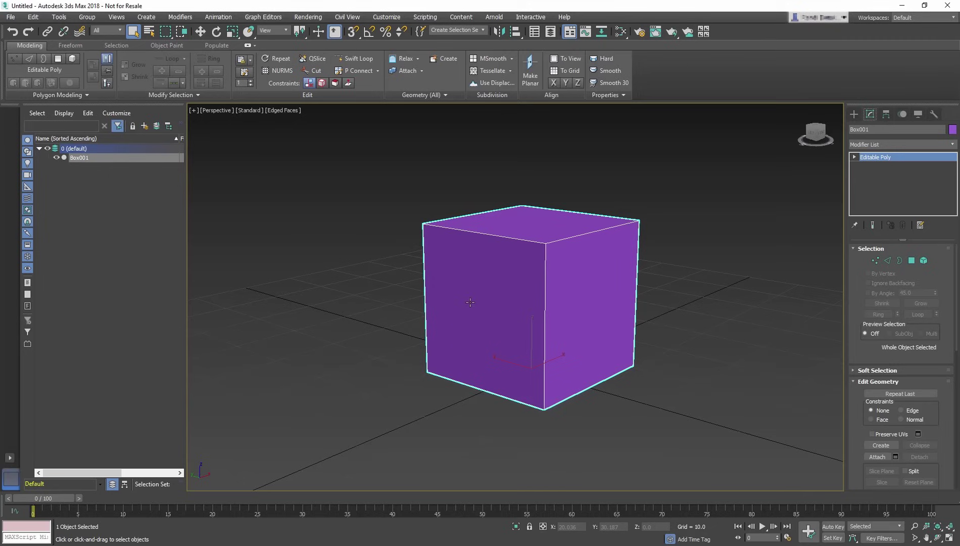
Step: Cycle vertex, edge, border and polygon levels, then delete the box's top face
key("1")
scroll(552, 248, "up", 3)
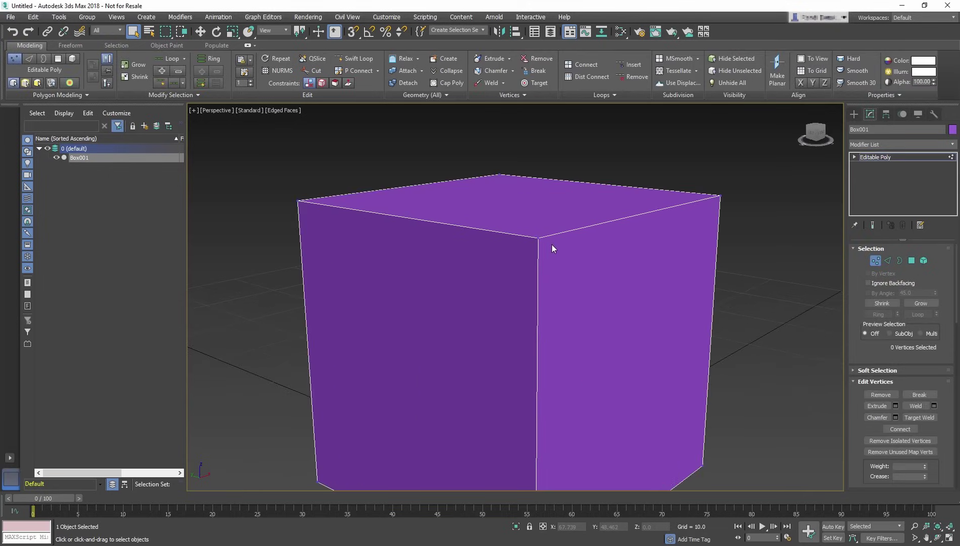
left_click(537, 237)
key("2")
left_click(600, 225)
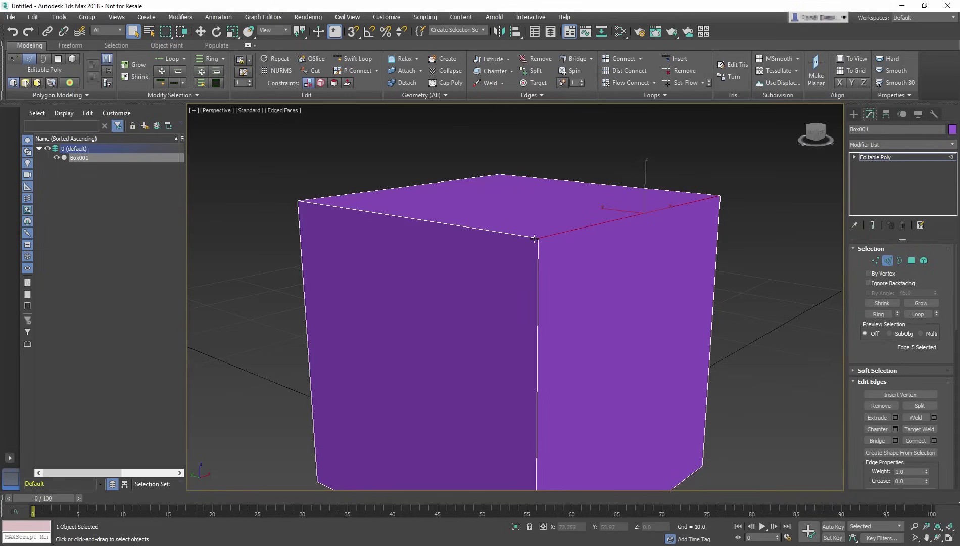
key("3")
key("4")
left_click(540, 223)
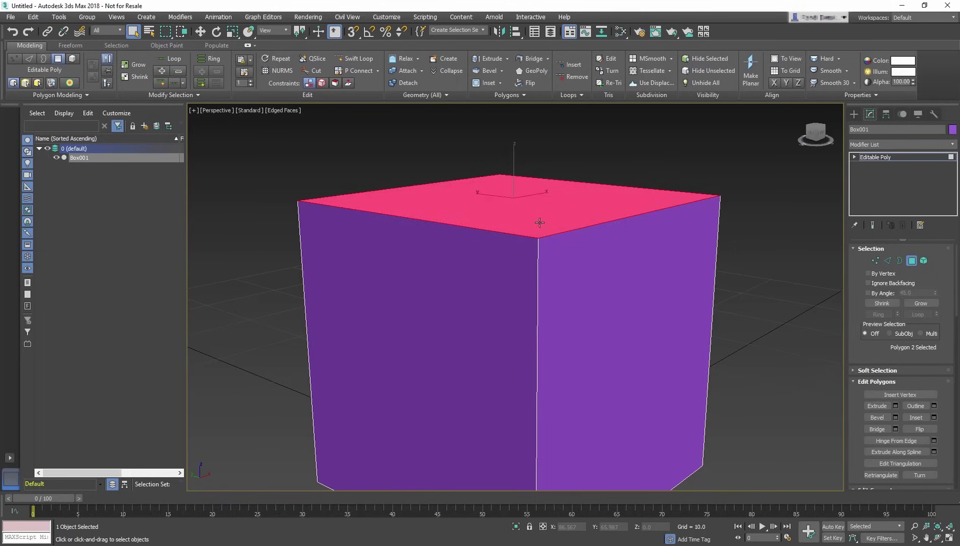
key("Delete")
Step: Select the open top border and cap it with a new face (Alt+P)
key("3")
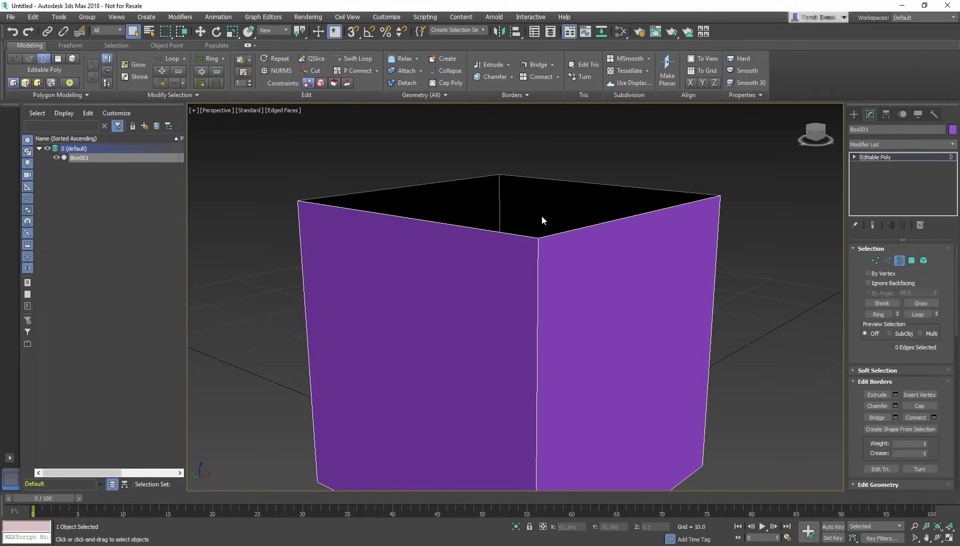
left_click(599, 224)
middle_click_drag(596, 225, 590, 243, "alt")
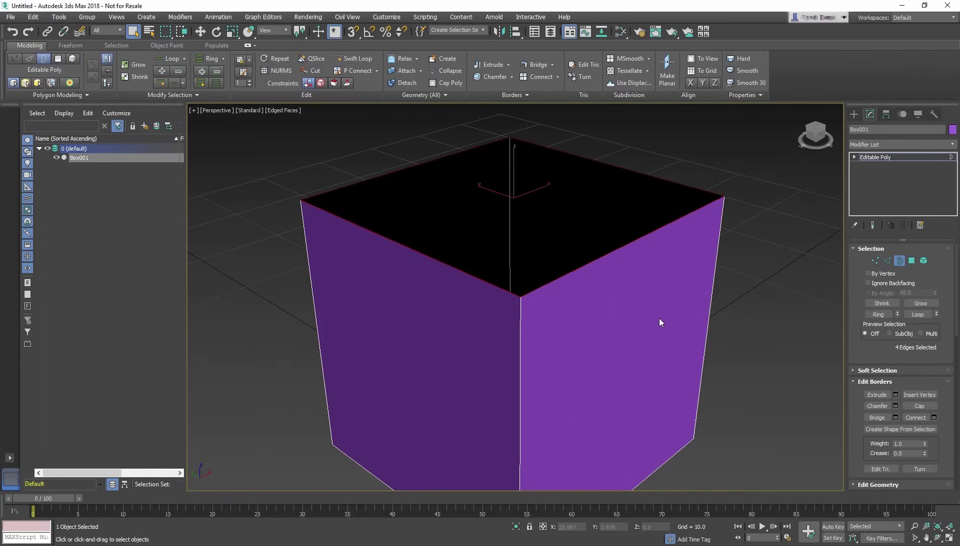
key("alt+p")
Step: Check the new top and side faces in Polygon mode, then select the whole box as one element
key("4")
left_click(579, 268)
left_click(498, 313)
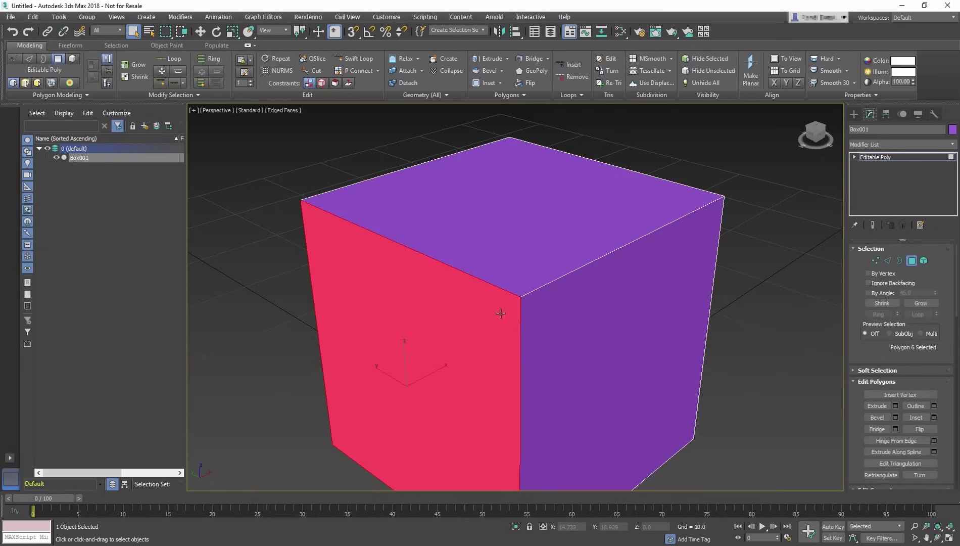
left_click(591, 325)
left_click(561, 256)
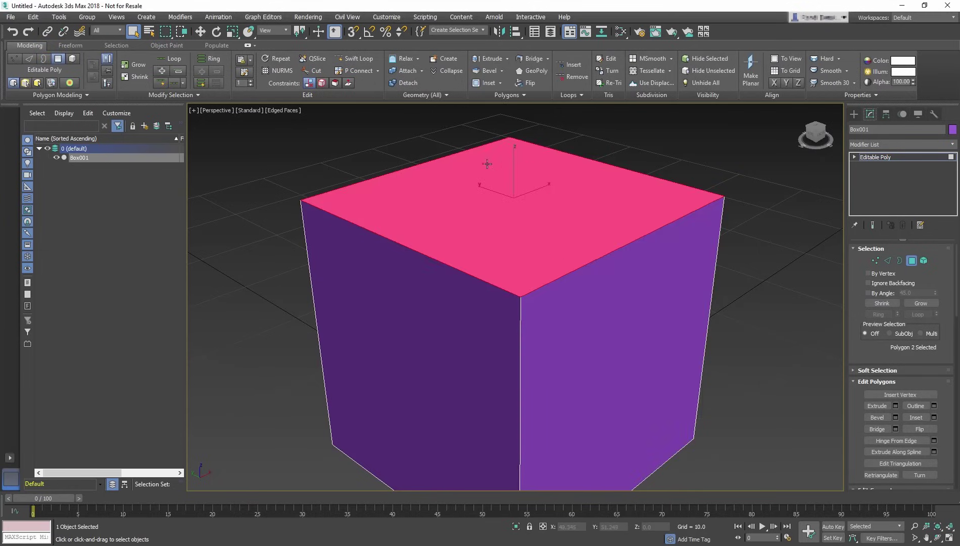
key("5")
left_click(503, 243)
scroll(504, 242, "down", 3)
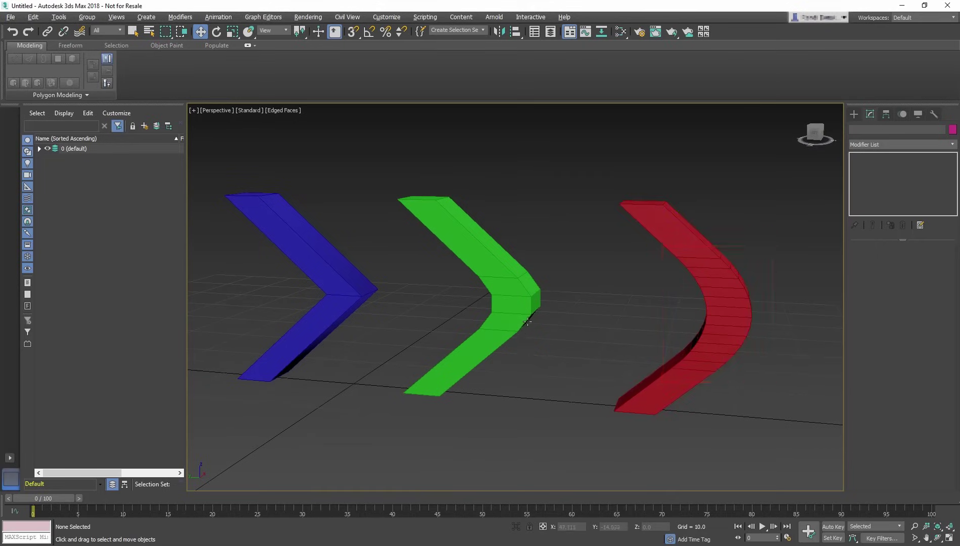
Step: Orbit around the blue, green and red chevron examples to compare their corners
middle_click_drag(528, 321, 540, 307, "alt")
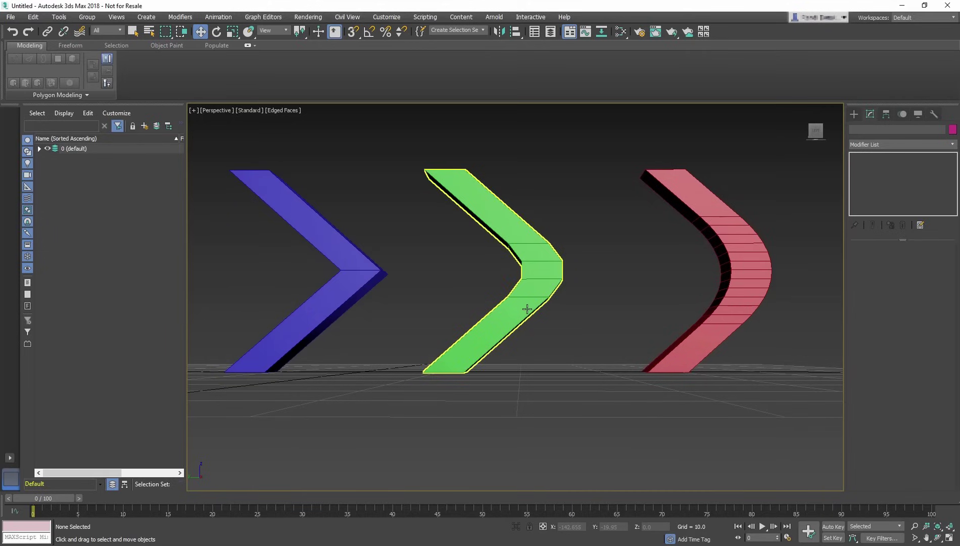
middle_click_drag(725, 244, 696, 248, "alt")
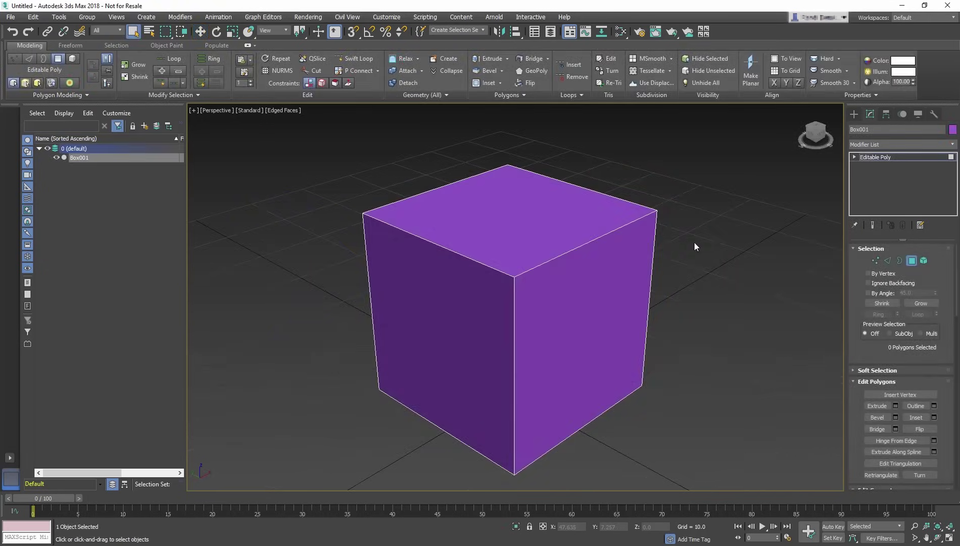
scroll(695, 243, "down", 3)
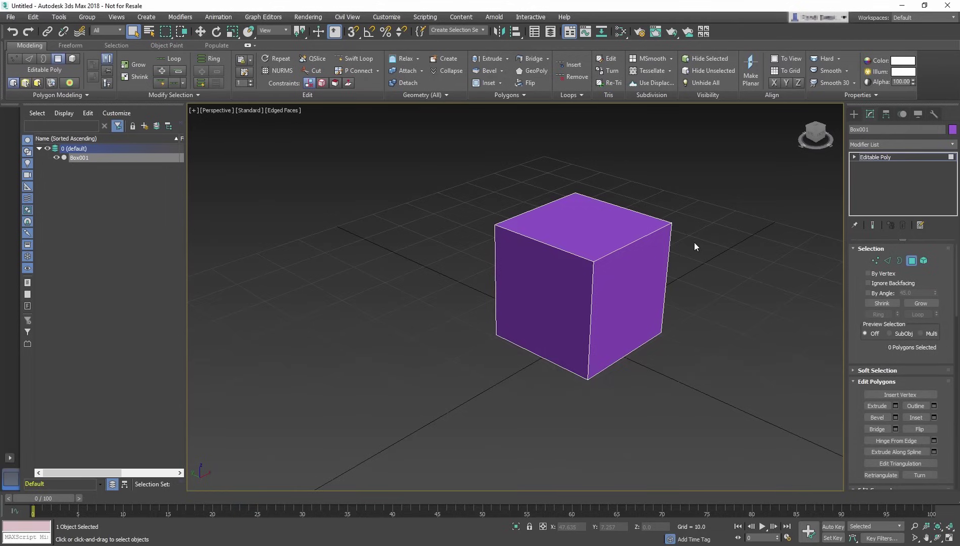
Step: Extrude the cube's top face upward to roughly double its height
mouse_move(694, 241)
middle_mouse_down("alt")
mouse_move(675, 257)
mouse_move(705, 242)
mouse_move(624, 272)
mouse_move(640, 293)
middle_mouse_up("alt")
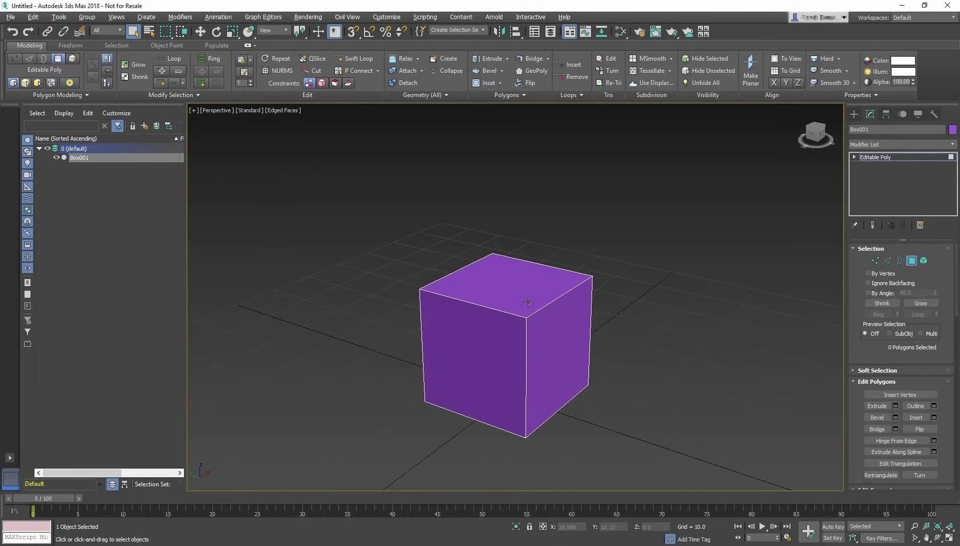
left_click(516, 291)
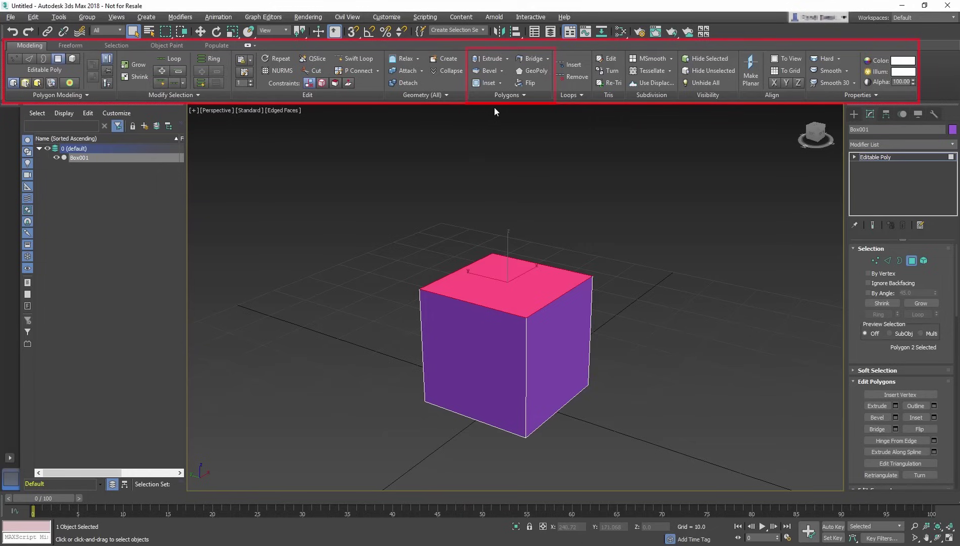
left_click(486, 58)
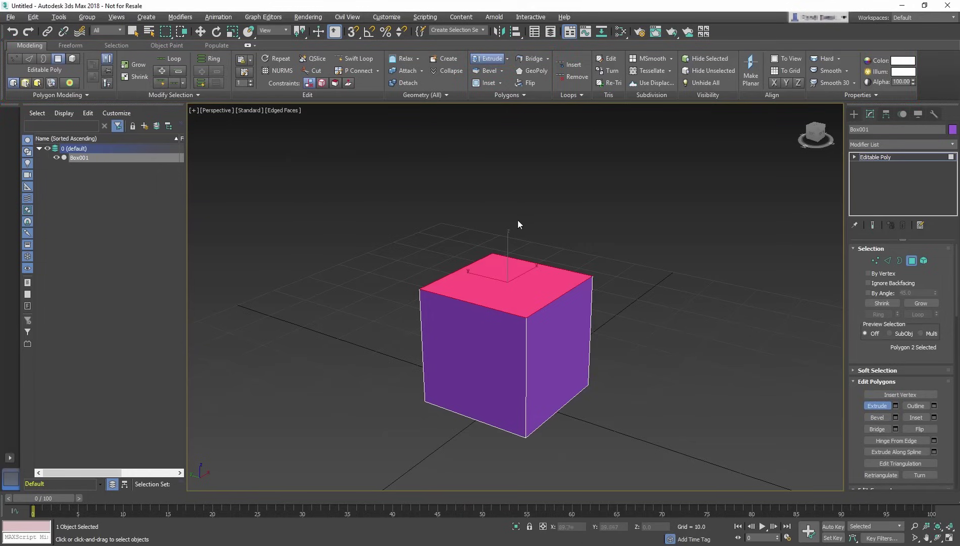
left_click_drag(513, 284, 533, 226)
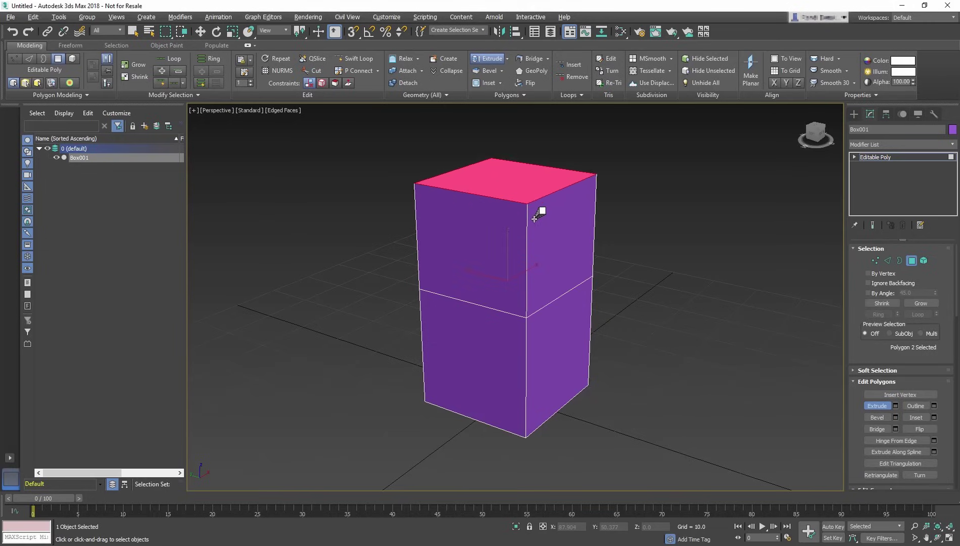
left_click_drag(532, 226, 546, 214)
Step: Extrude the lower box's right face outward into a side block
mouse_move(690, 298)
middle_mouse_down("alt")
mouse_move(691, 309)
mouse_move(633, 314)
middle_mouse_up("alt")
scroll(691, 309, "down", 2)
scroll(691, 309, "down", 3)
mouse_move(549, 350)
left_mouse_down()
mouse_move(652, 273)
mouse_move(641, 290)
left_mouse_up()
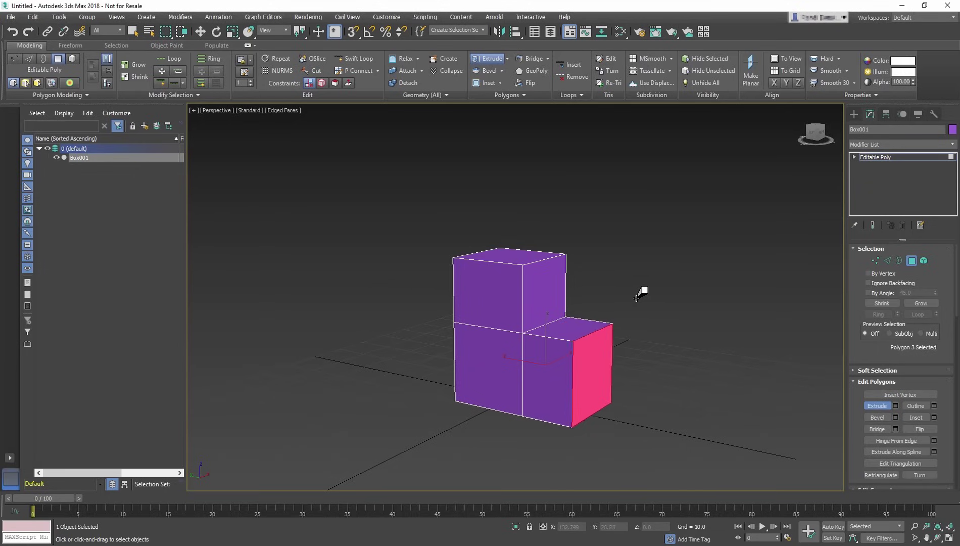
Step: Scale the upper block's top face into a flared top and move it higher
left_click(505, 249)
key("w")
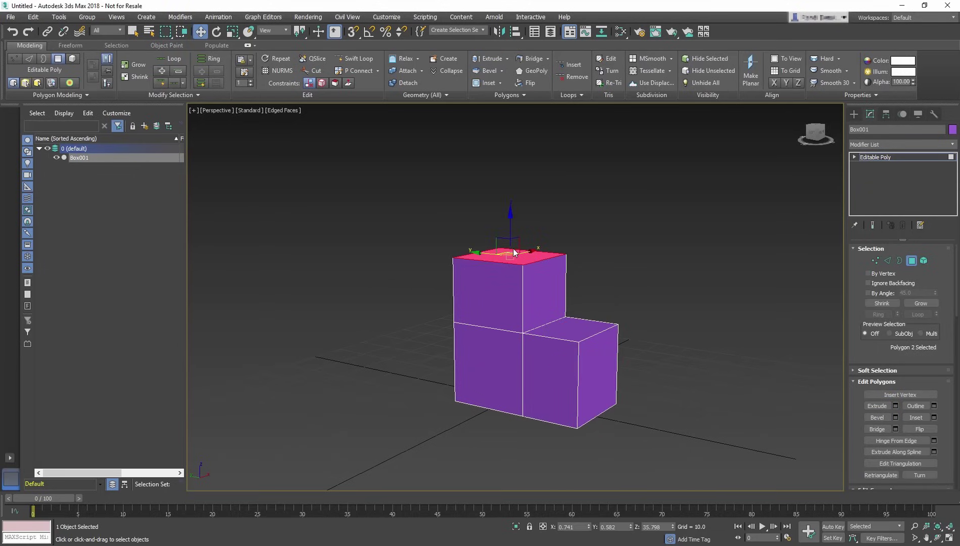
key("r")
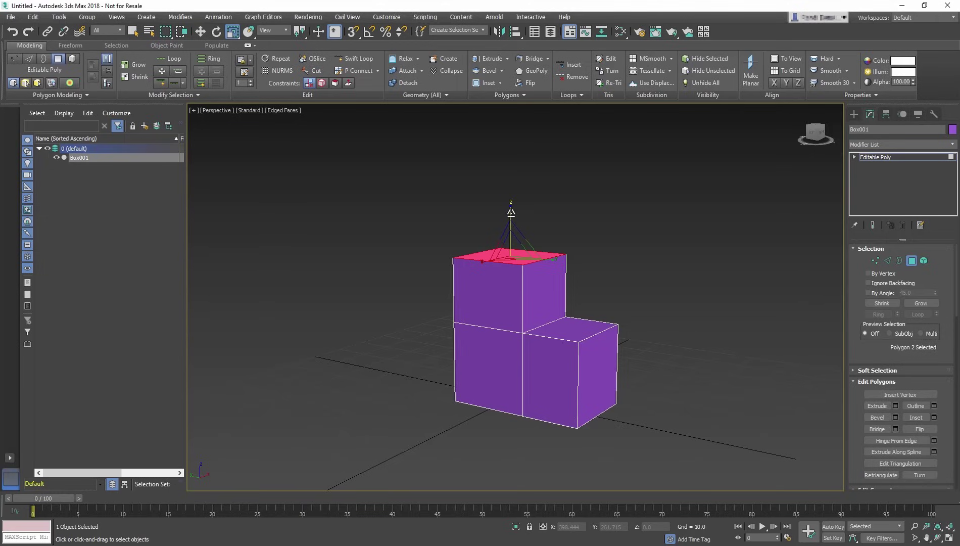
left_click_drag(510, 209, 512, 206)
left_click_drag(513, 240, 519, 208)
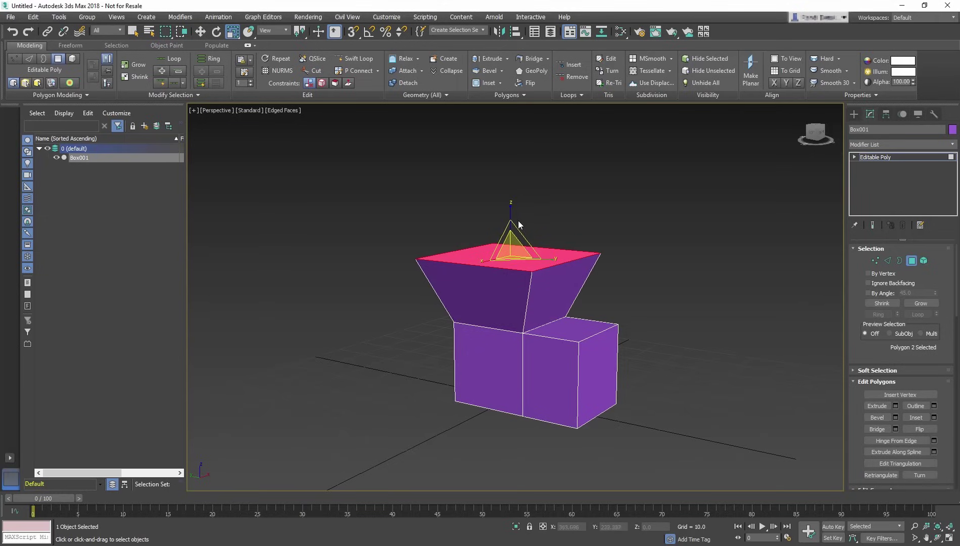
key("w")
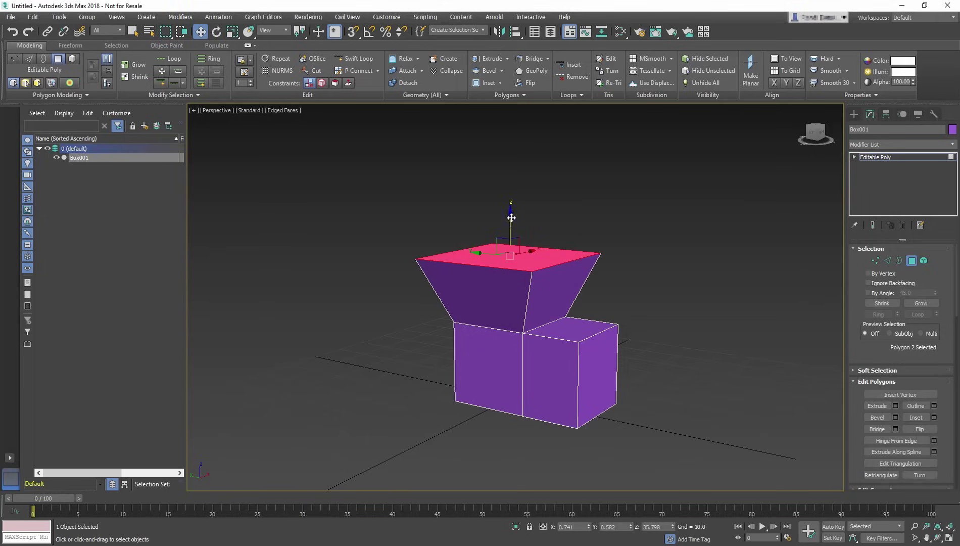
left_click_drag(515, 216, 514, 197)
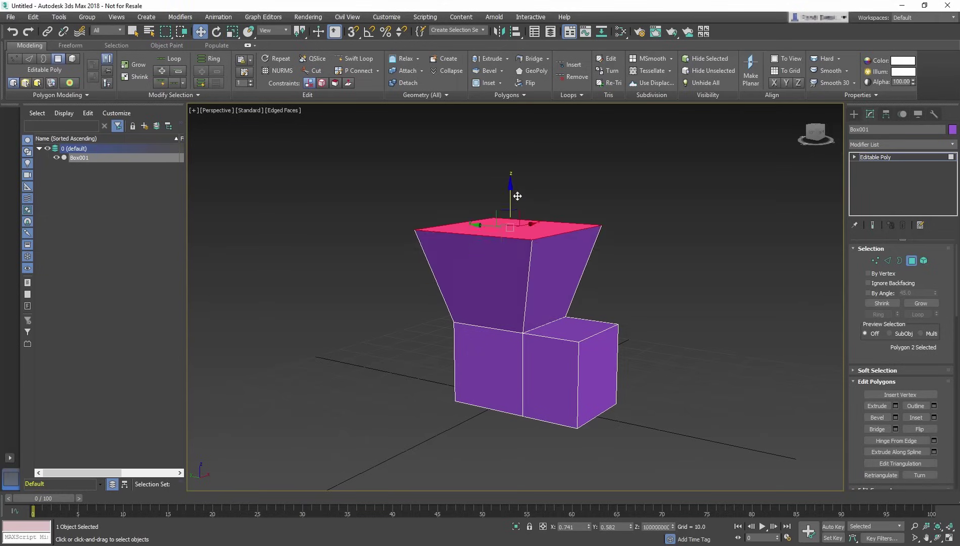
Step: Bevel the top face upward and commit it
left_click(492, 72)
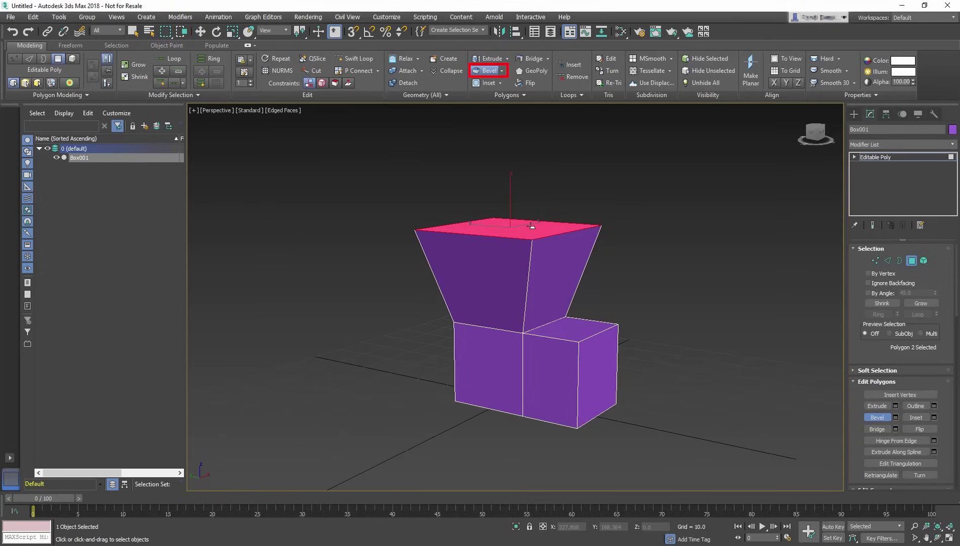
left_click_drag(532, 217, 533, 139)
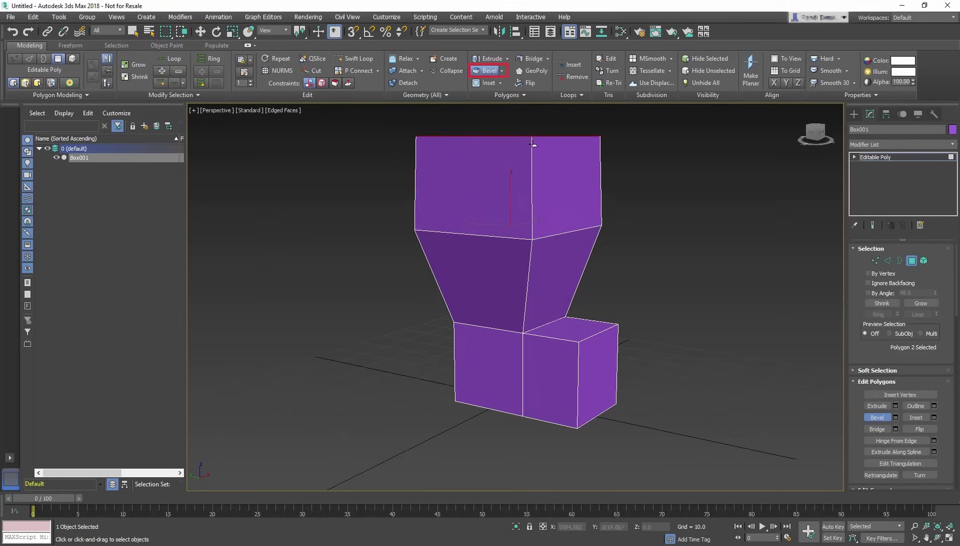
left_click(530, 175)
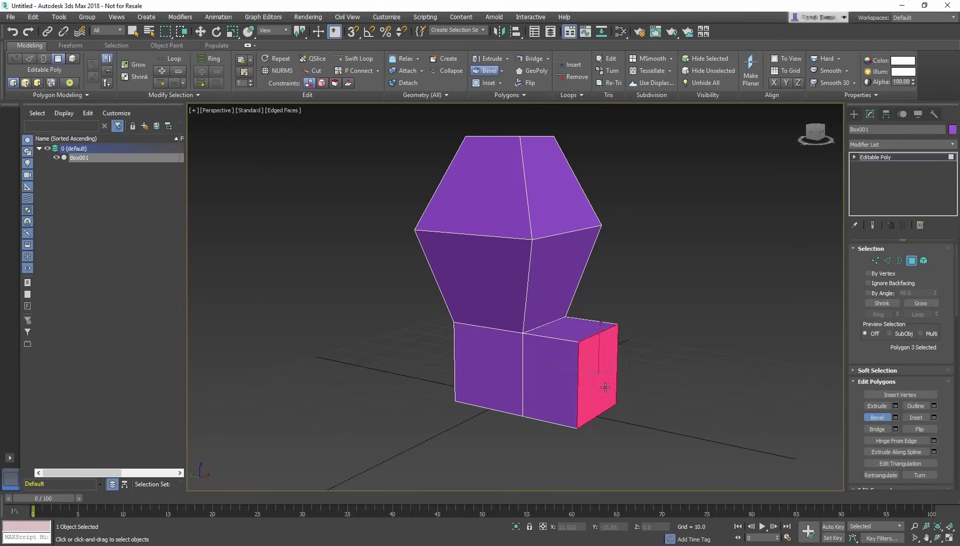
Step: Bevel the side block's end face out twice into a tapered extension, then undo it
left_click_drag(605, 387, 145, 289)
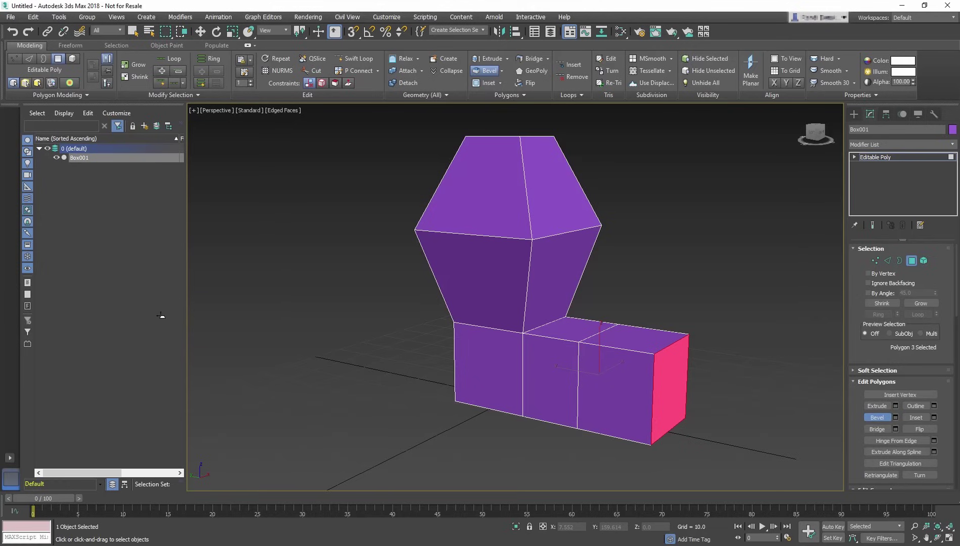
left_click(194, 344)
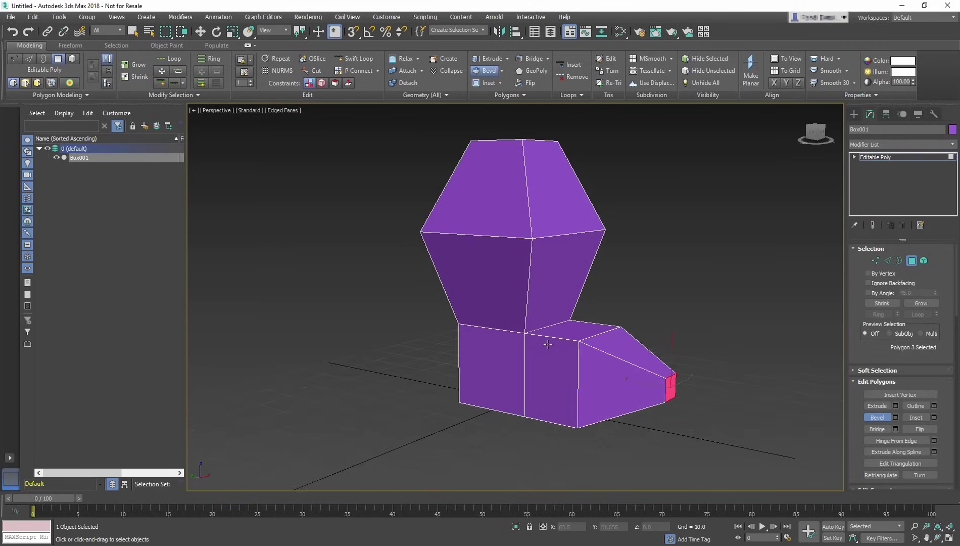
middle_click_drag(519, 327, 542, 375, "alt")
left_click_drag(543, 375, 768, 304)
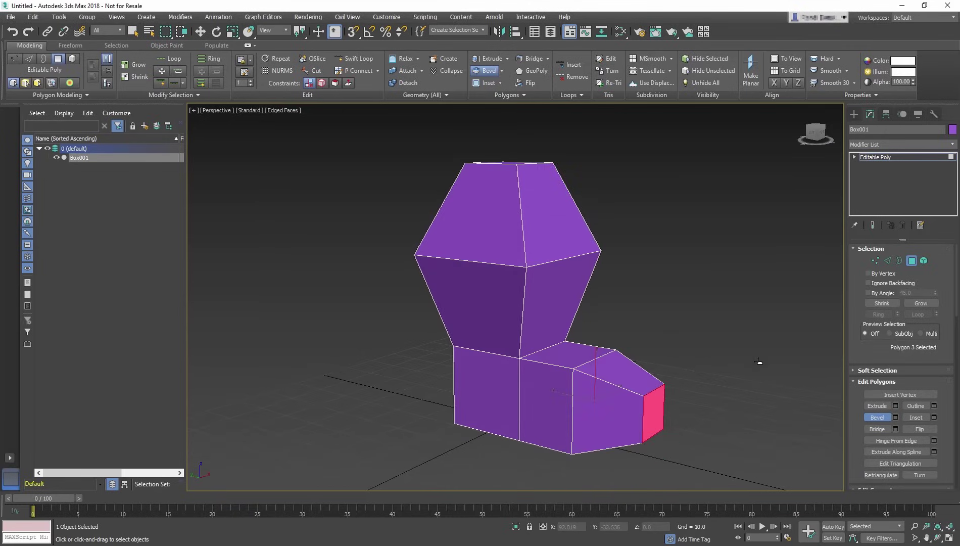
left_click(759, 359)
key("ctrl+z")
key("ctrl+z")
key("ctrl+z")
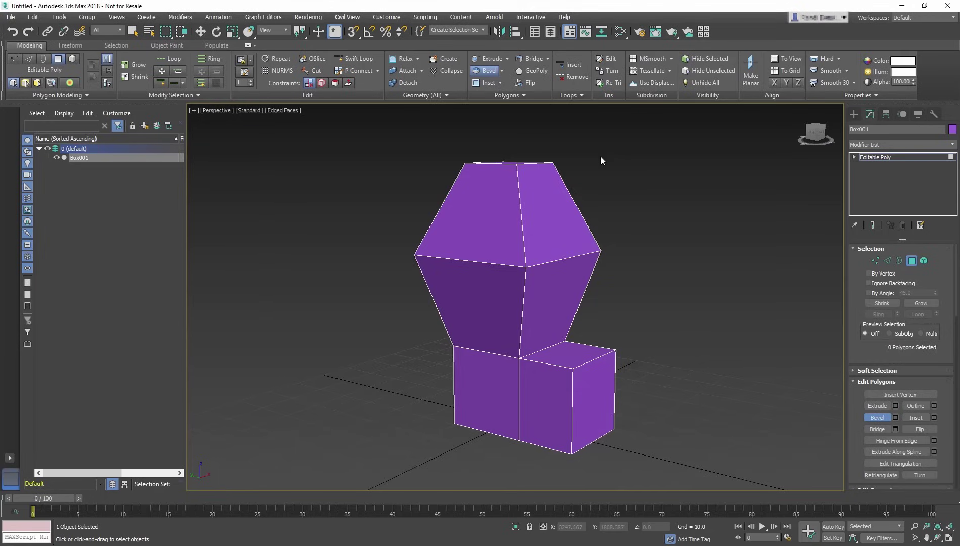
Step: Inset the lower box's front face and the upper-left top face
left_click(488, 83)
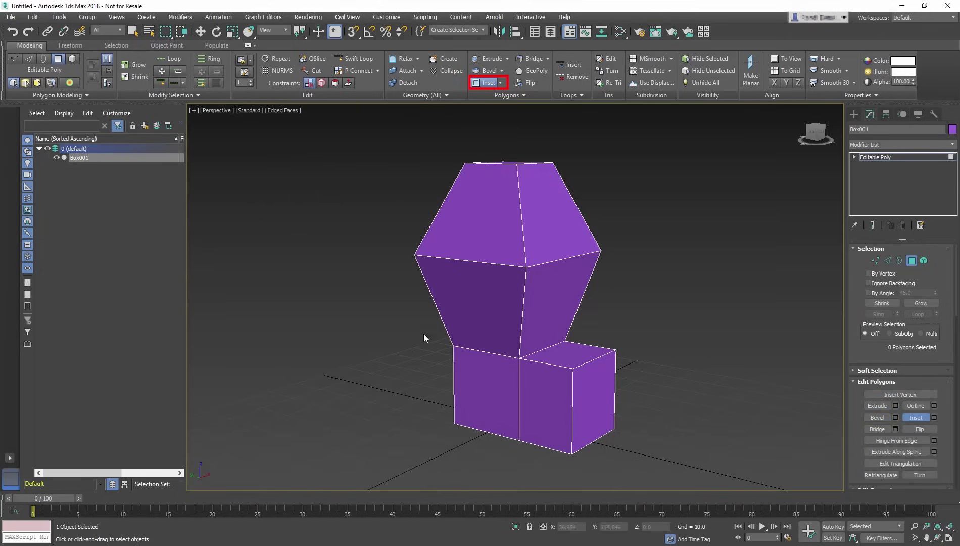
left_click(469, 400)
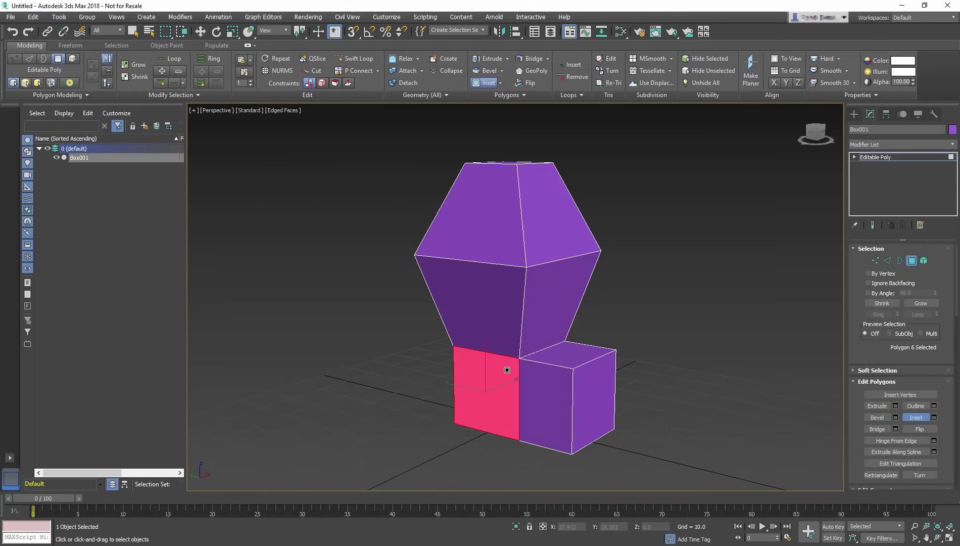
left_click_drag(508, 369, 500, 385)
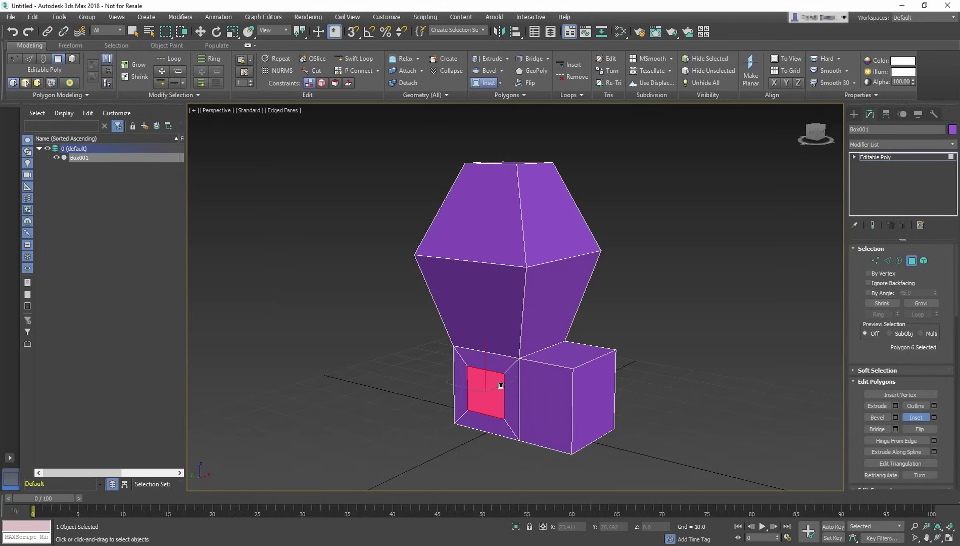
middle_click_drag(554, 384, 554, 358, "alt")
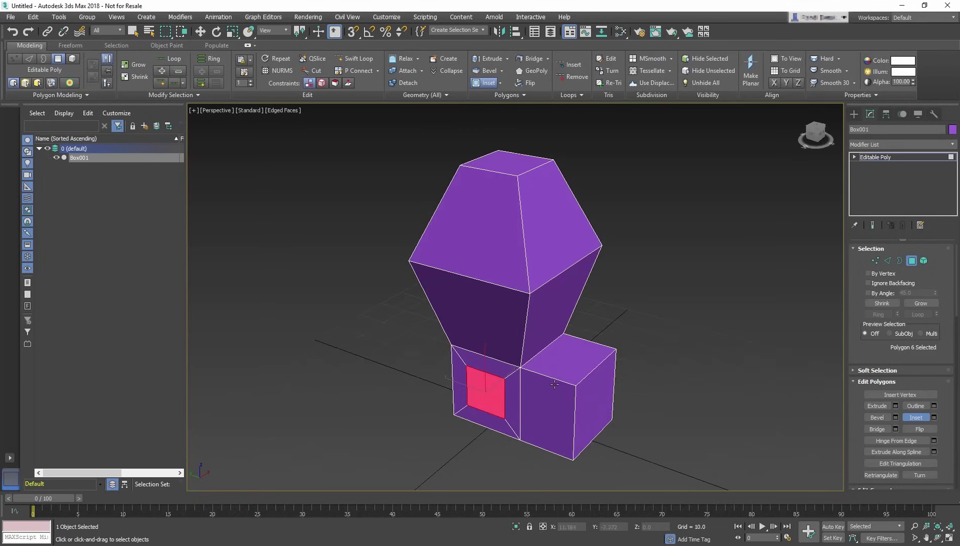
left_click(474, 222)
left_click_drag(474, 222, 471, 238)
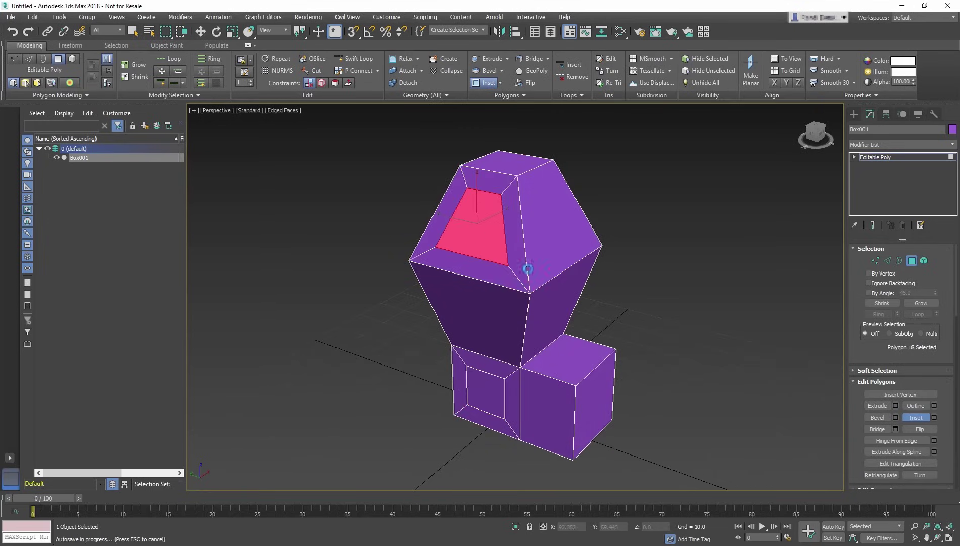
middle_click_drag(531, 274, 641, 282, "alt")
Step: Extrude the top inset inward and bevel the front inset inward to form recessed pockets
key("w")
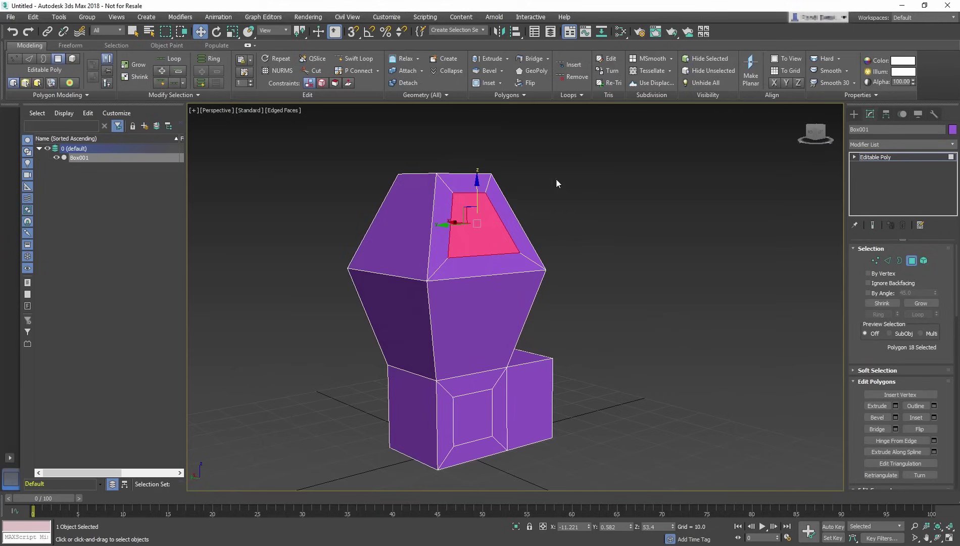
left_click(495, 59)
left_click_drag(493, 208, 478, 251)
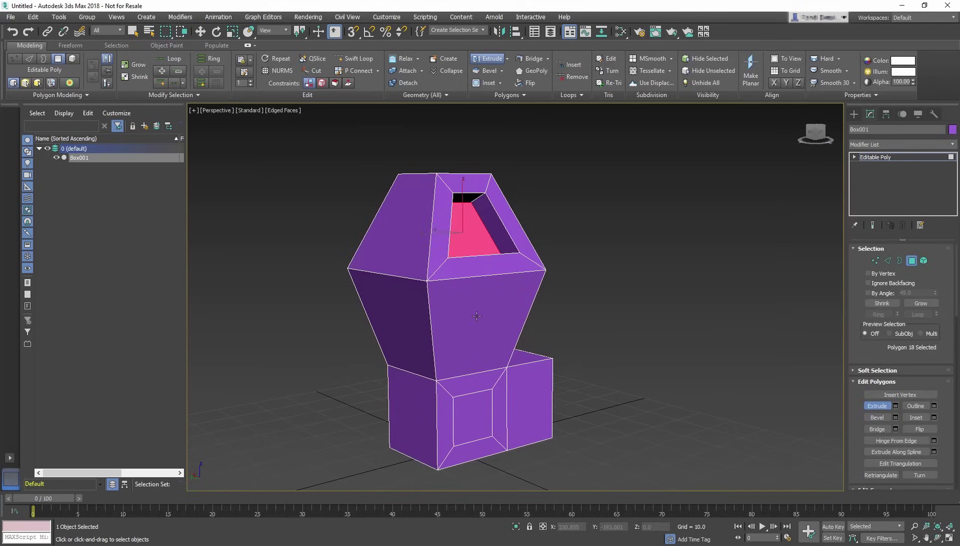
left_click(472, 429)
left_click(486, 71)
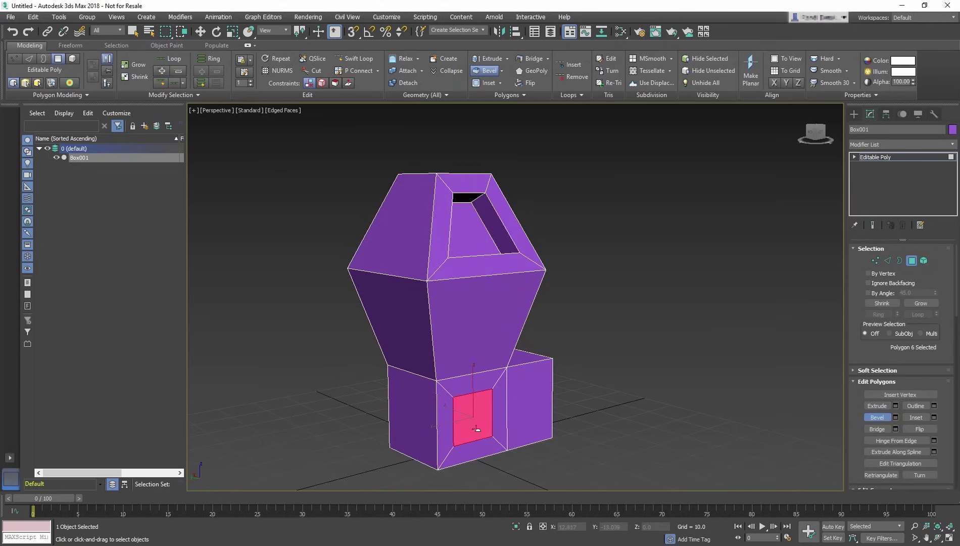
left_click_drag(477, 429, 464, 463)
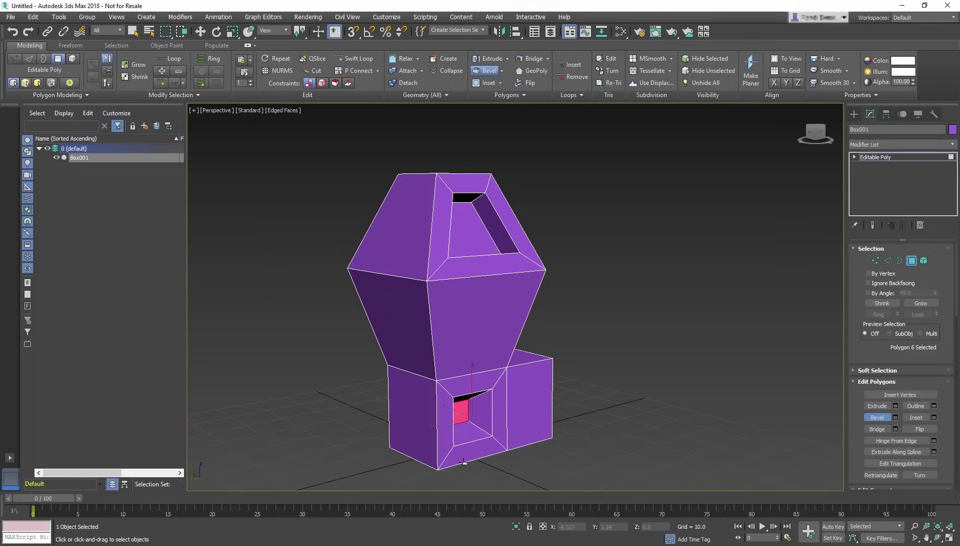
mouse_move(625, 402)
middle_mouse_down("alt")
mouse_move(638, 393)
mouse_move(571, 402)
mouse_move(589, 357)
mouse_move(537, 347)
mouse_move(601, 349)
mouse_move(569, 348)
middle_mouse_up("alt")
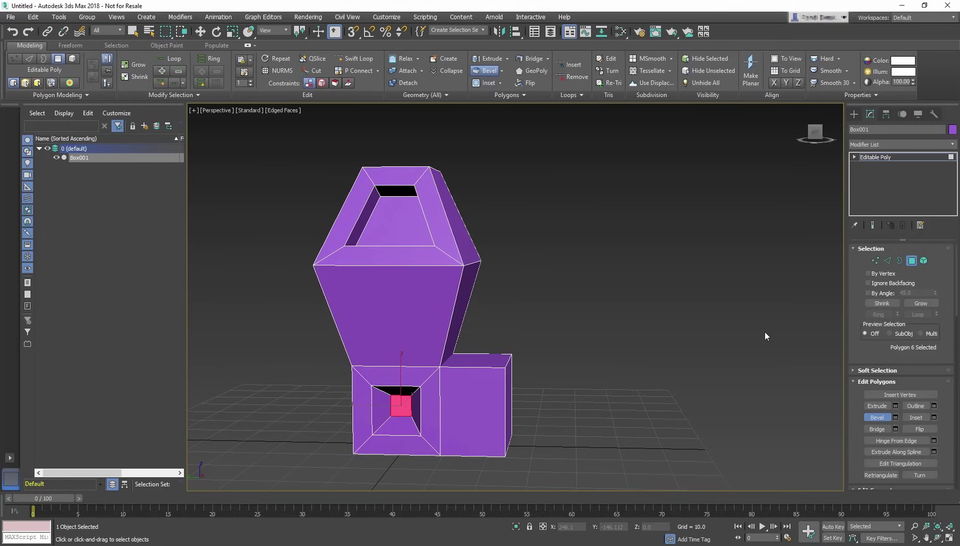
Step: Shift-clone the whole block sideways as a second element of the same object
key("5")
left_click(497, 395)
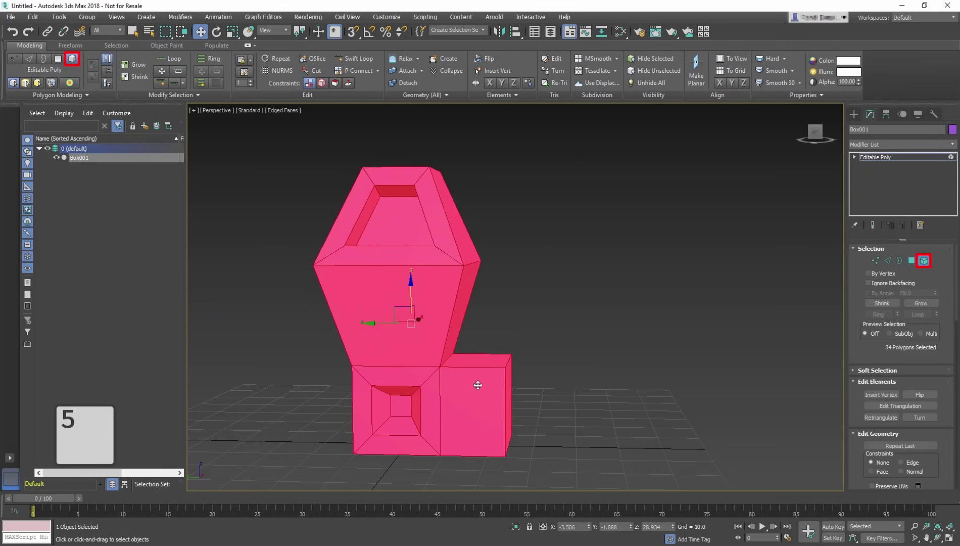
left_click_drag(368, 322, 605, 348, "shift")
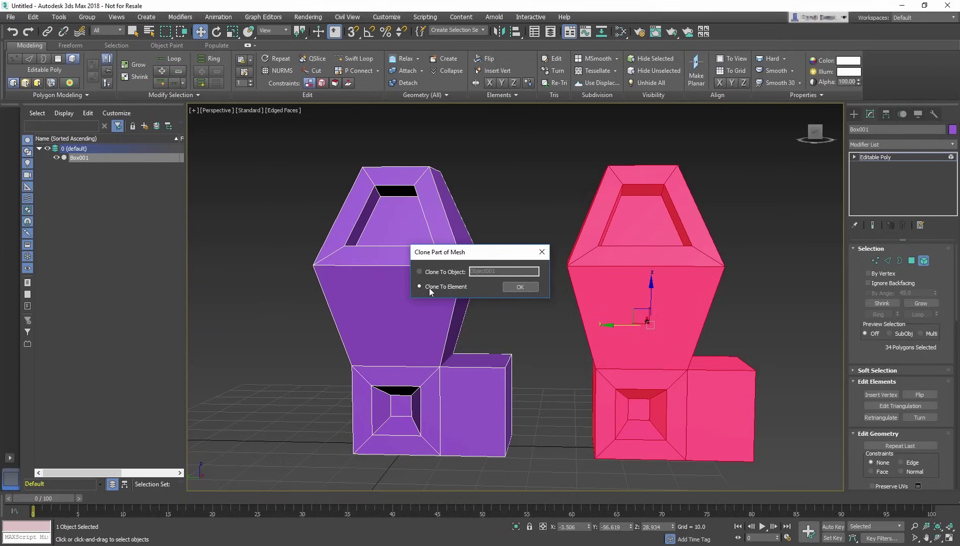
left_click(515, 289)
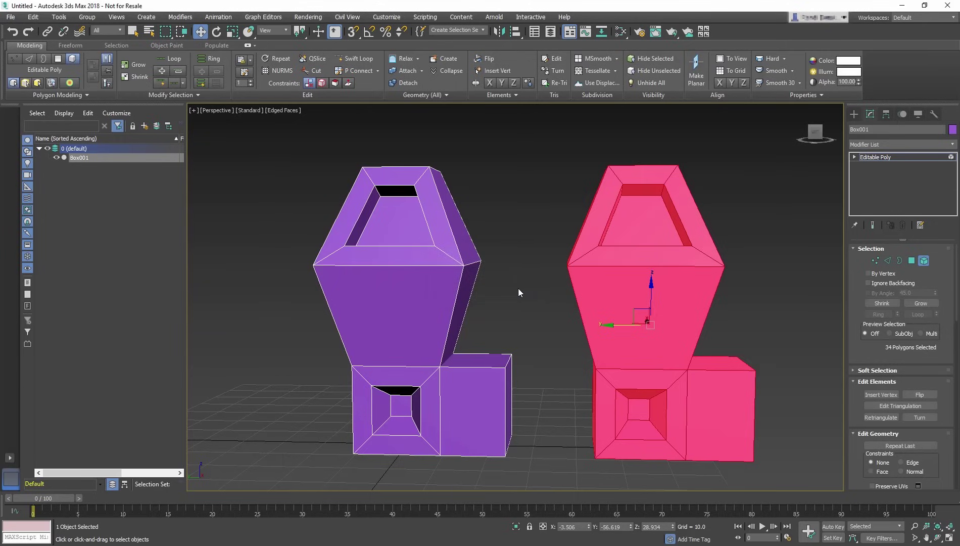
middle_click_drag(556, 284, 559, 295, "alt")
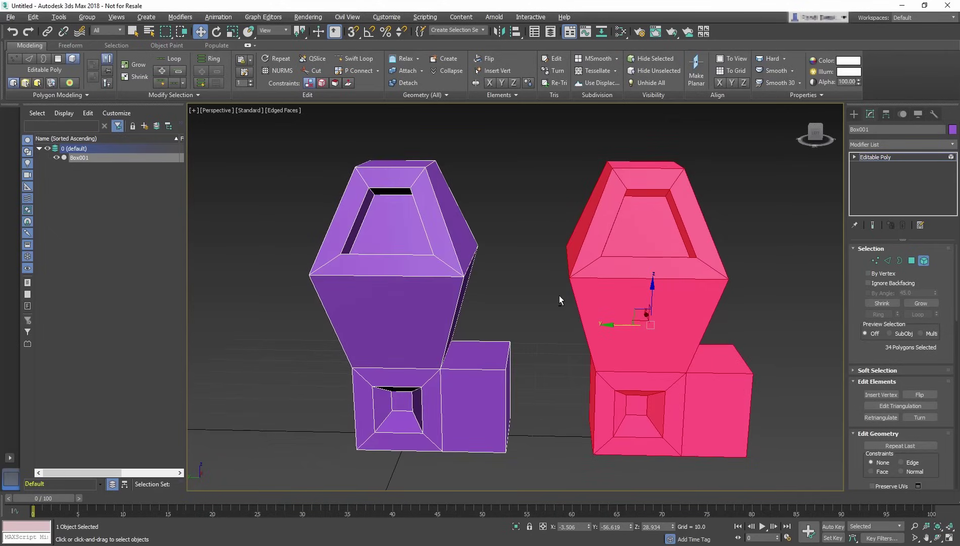
Step: Bridge the two copies' facing slanted top faces into an arch
left_click(912, 261)
left_click(457, 215)
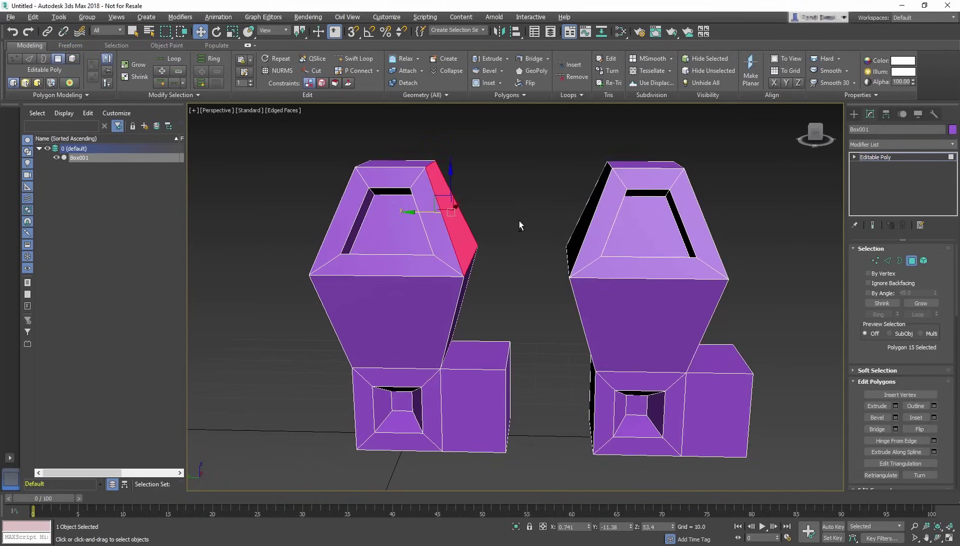
middle_click_drag(522, 225, 539, 223, "alt")
left_click(574, 218, "ctrl")
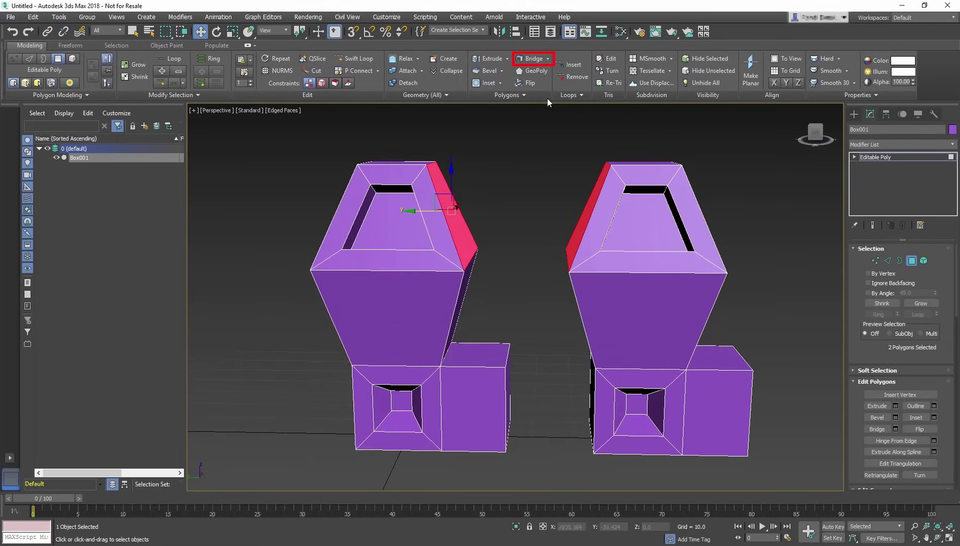
left_click(533, 59)
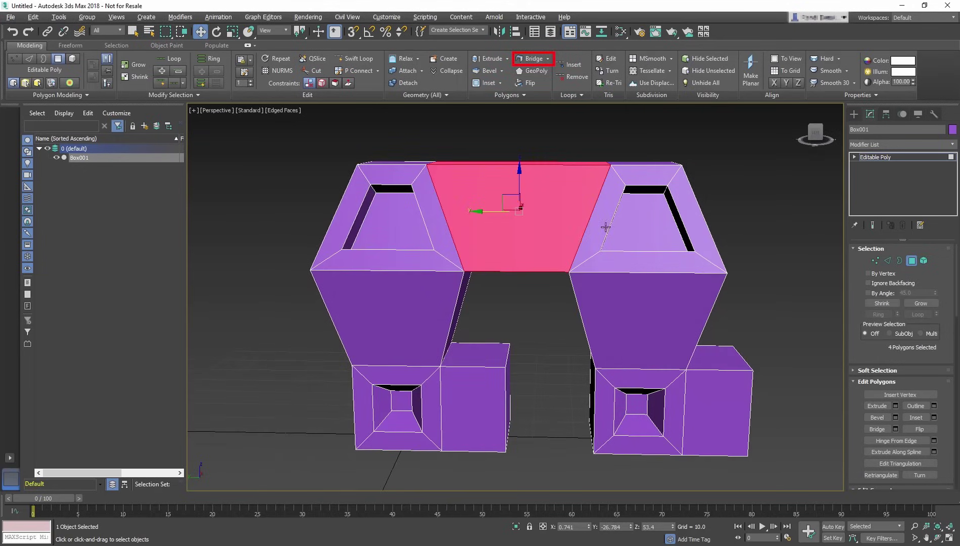
mouse_move(609, 231)
middle_mouse_down("alt")
mouse_move(477, 225)
mouse_move(590, 224)
middle_mouse_up("alt")
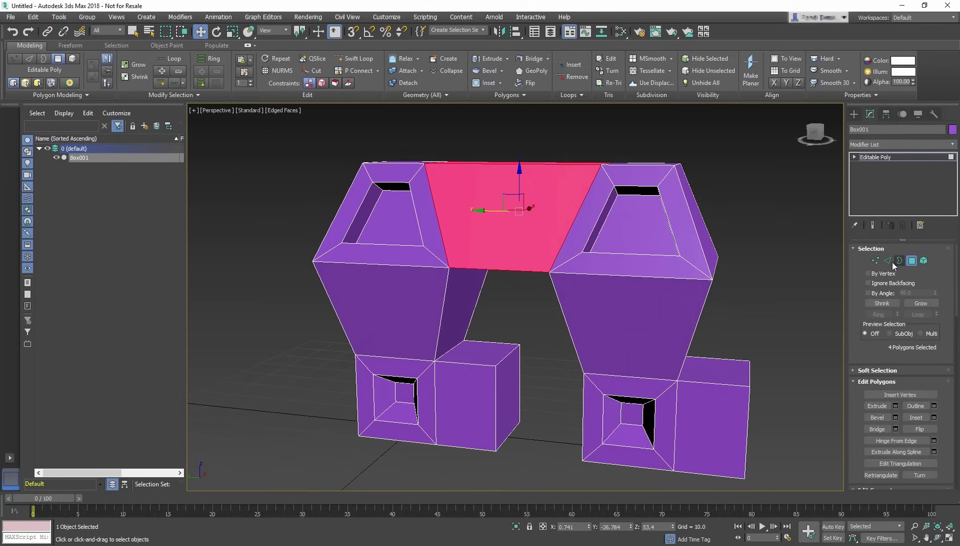
Step: In Edge mode try Ring on a left-block edge and pick single edges on the right copy
left_click(889, 261)
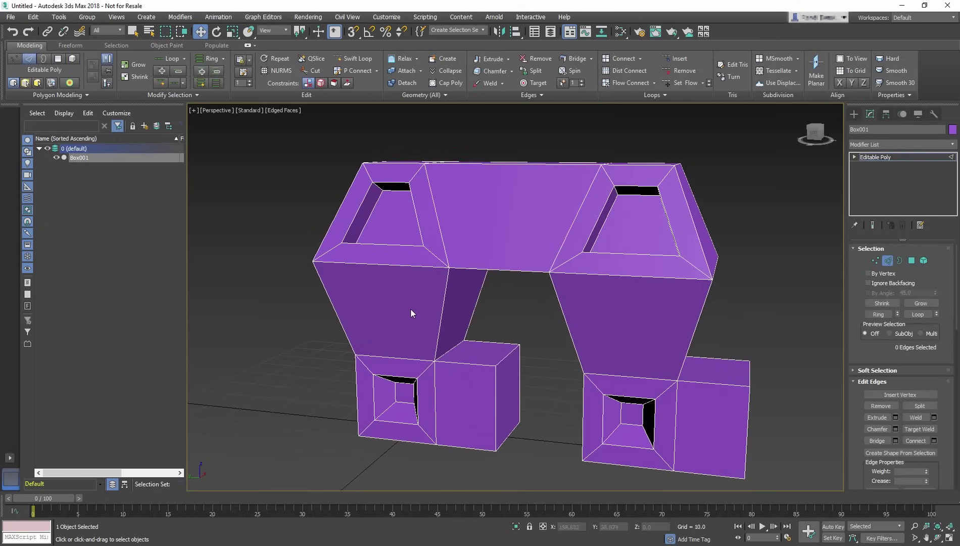
left_click(385, 266)
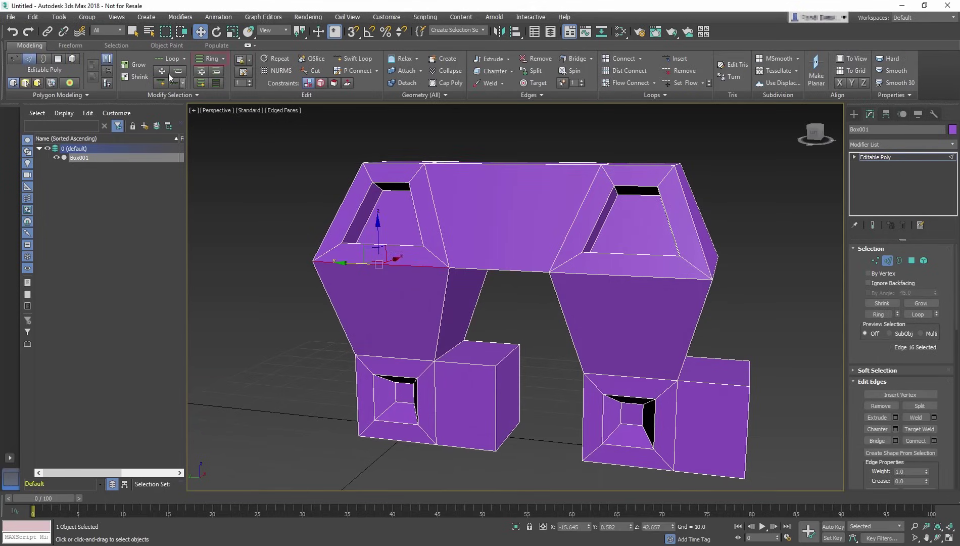
left_click(210, 59)
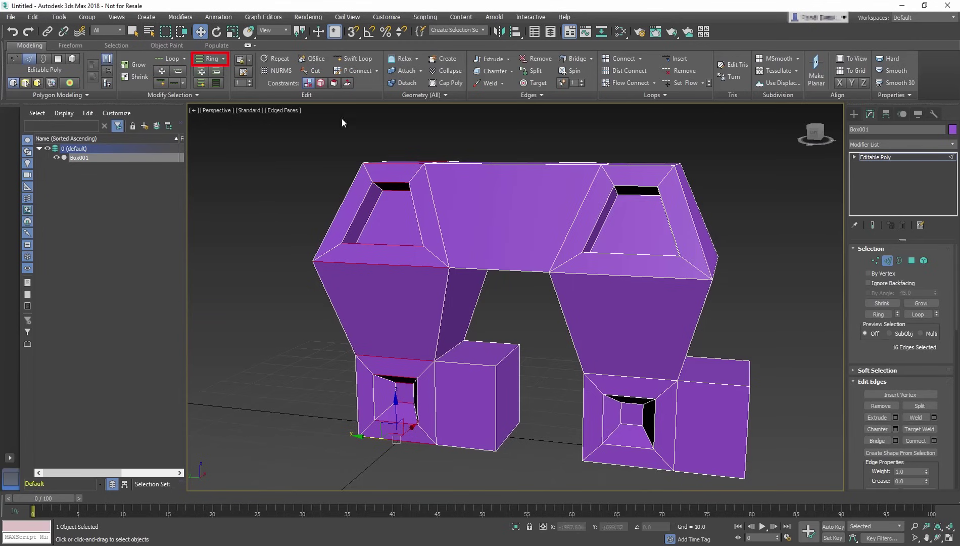
left_click(699, 333)
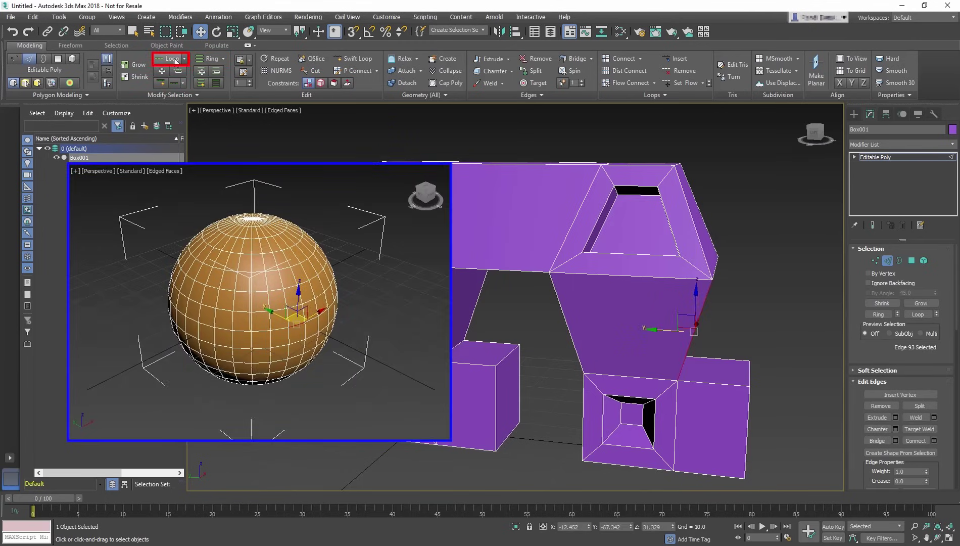
scroll(688, 302, "up", 1)
scroll(683, 308, "up", 1)
scroll(682, 309, "up", 2)
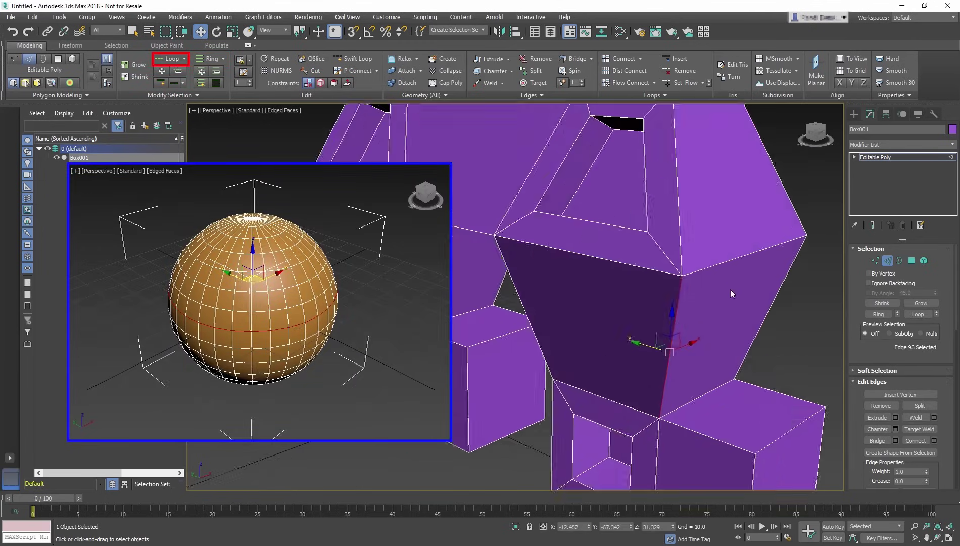
scroll(726, 286, "up", 2)
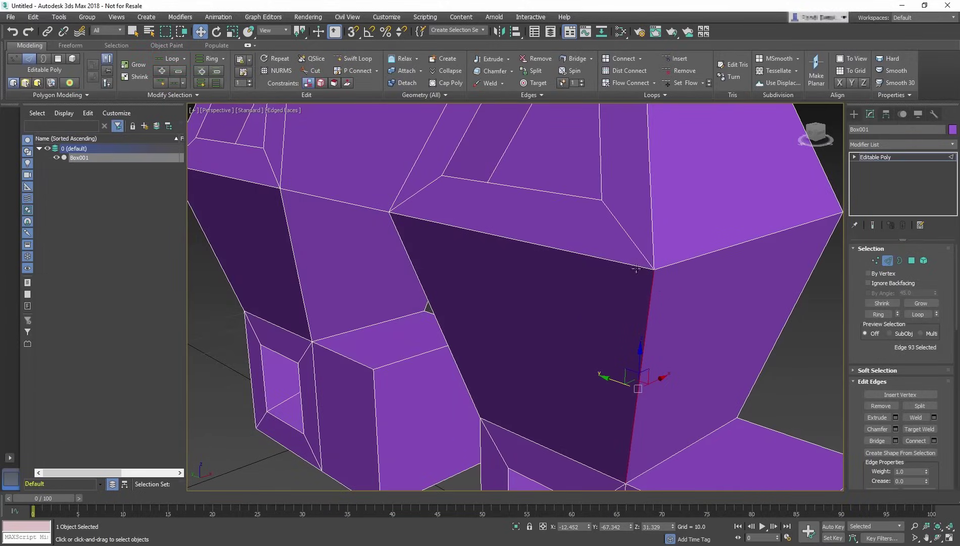
middle_click_drag(667, 266, 675, 265, "alt")
left_click(679, 263, "ctrl")
mouse_move(671, 260)
middle_mouse_down("alt")
mouse_move(566, 270)
mouse_move(674, 253)
middle_mouse_up("alt")
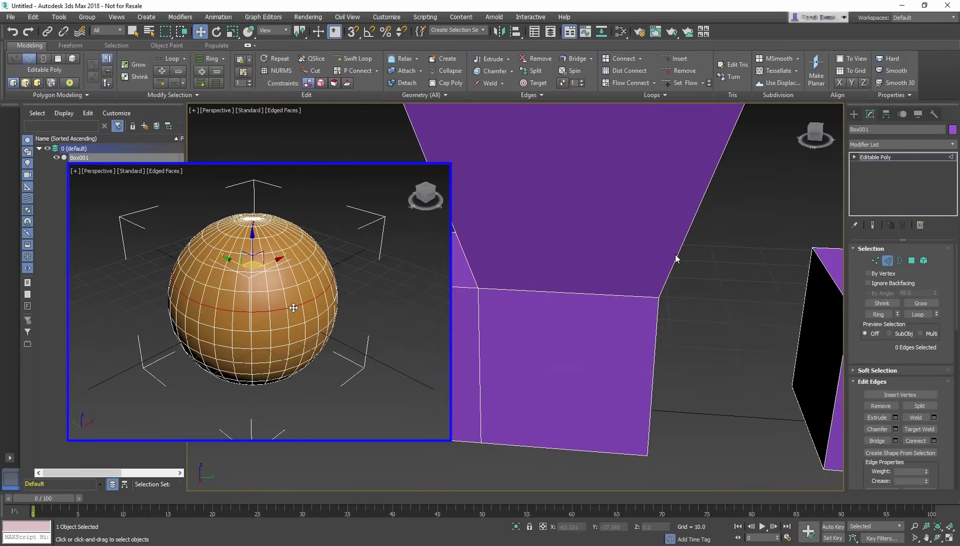
left_click(675, 255)
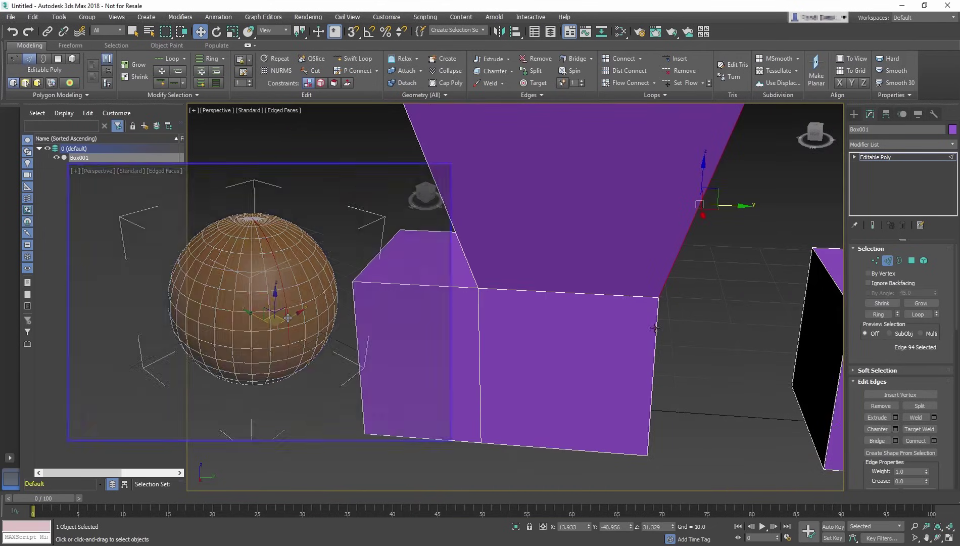
scroll(653, 328, "down", 2)
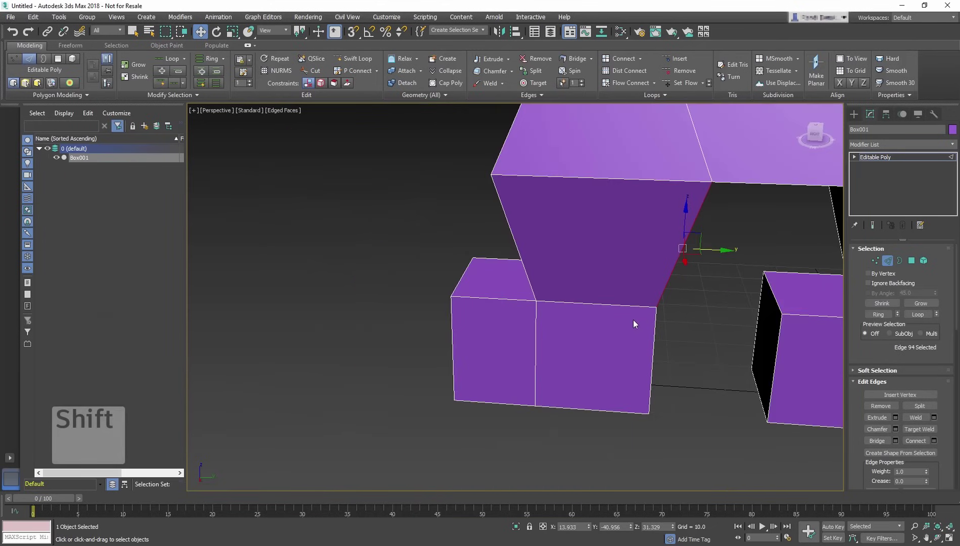
Step: Select the edge where the leg meets the box and Ring it to 16 parallel edges
left_click(609, 300)
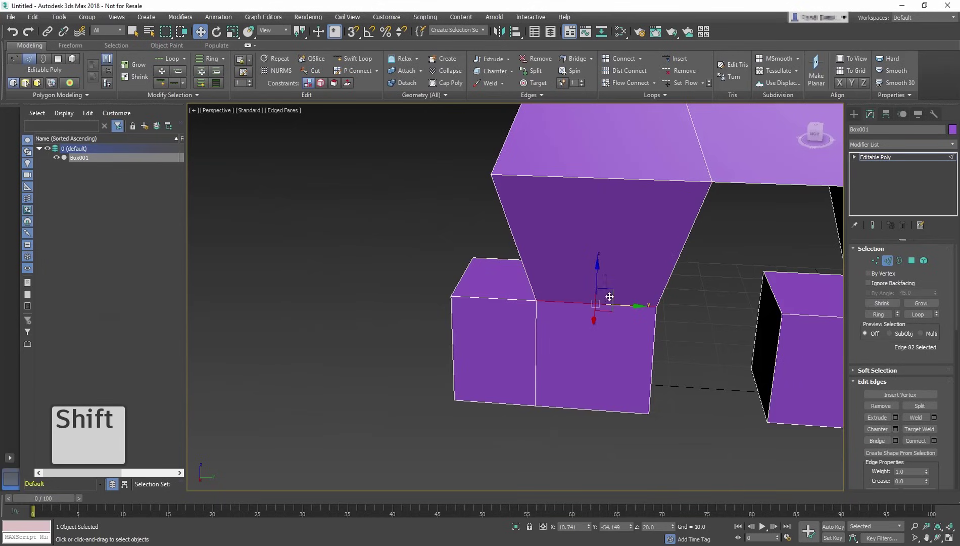
left_click(613, 181, "shift")
left_click(613, 181, "shift")
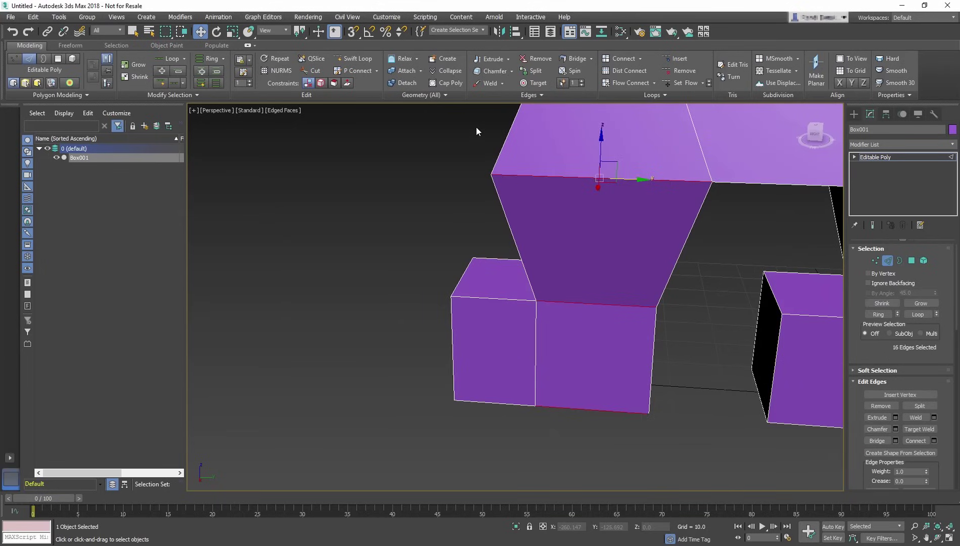
mouse_move(477, 132)
middle_mouse_down()
mouse_move(401, 167)
mouse_move(390, 188)
mouse_move(398, 193)
middle_mouse_up()
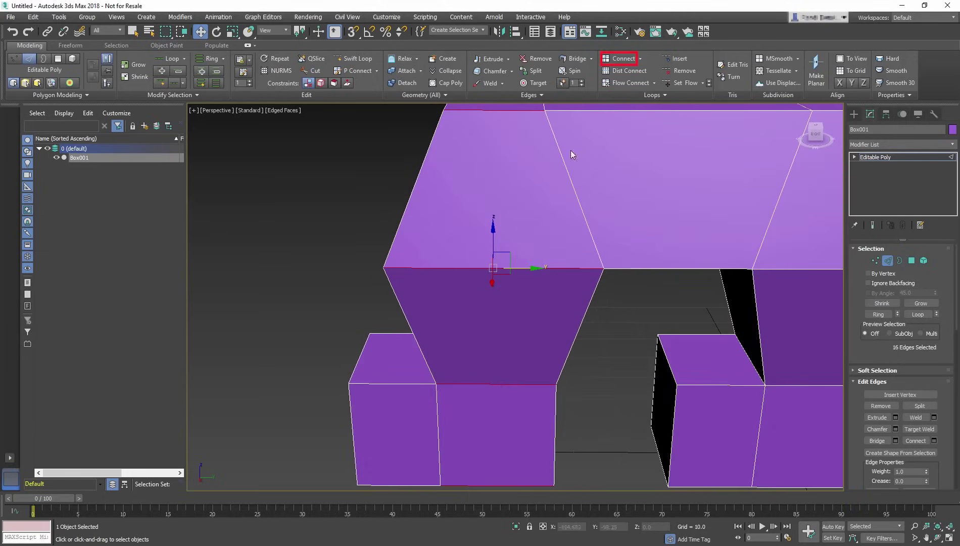
left_click(624, 59)
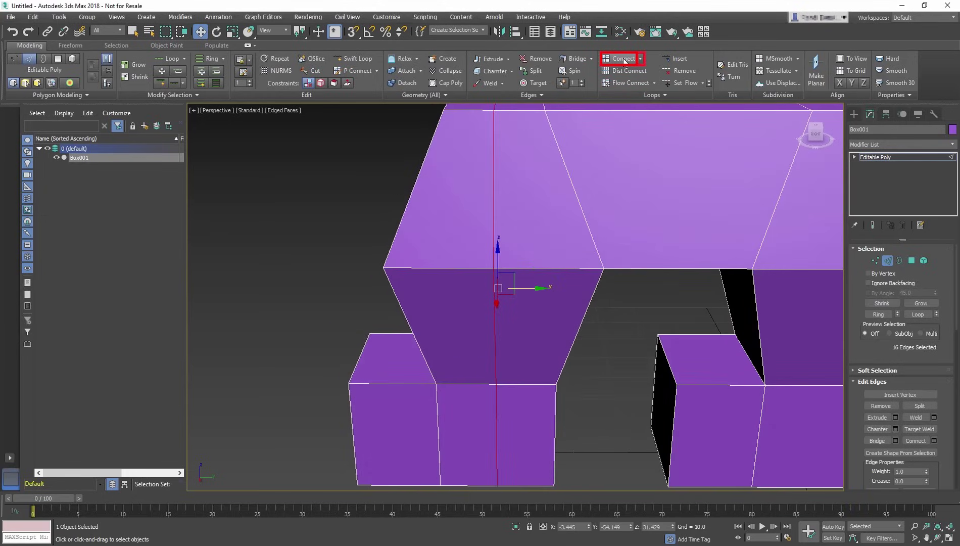
middle_click_drag(603, 217, 641, 211, "alt")
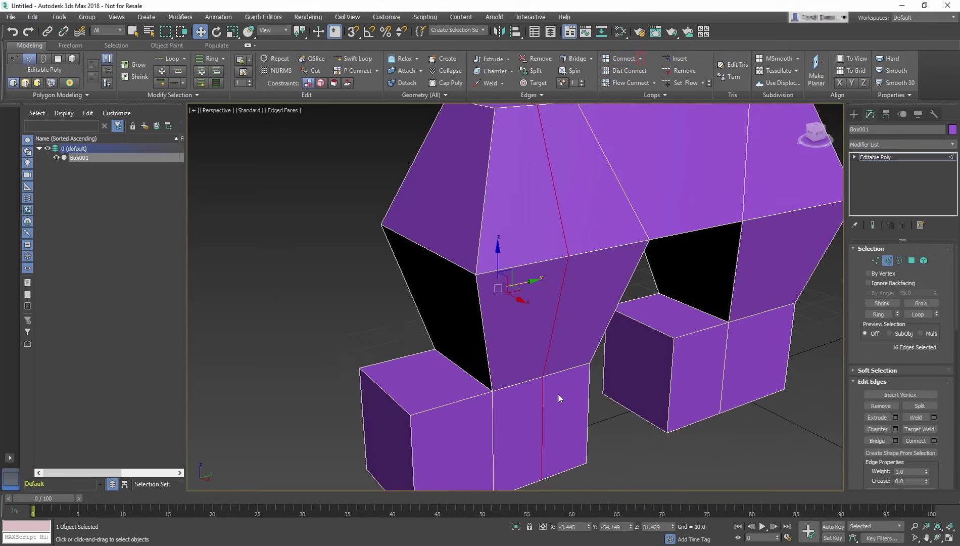
mouse_move(556, 390)
middle_mouse_down("alt")
mouse_move(578, 377)
mouse_move(688, 368)
mouse_move(663, 362)
middle_mouse_up("alt")
scroll(690, 368, "down", 4)
scroll(642, 363, "up", 3)
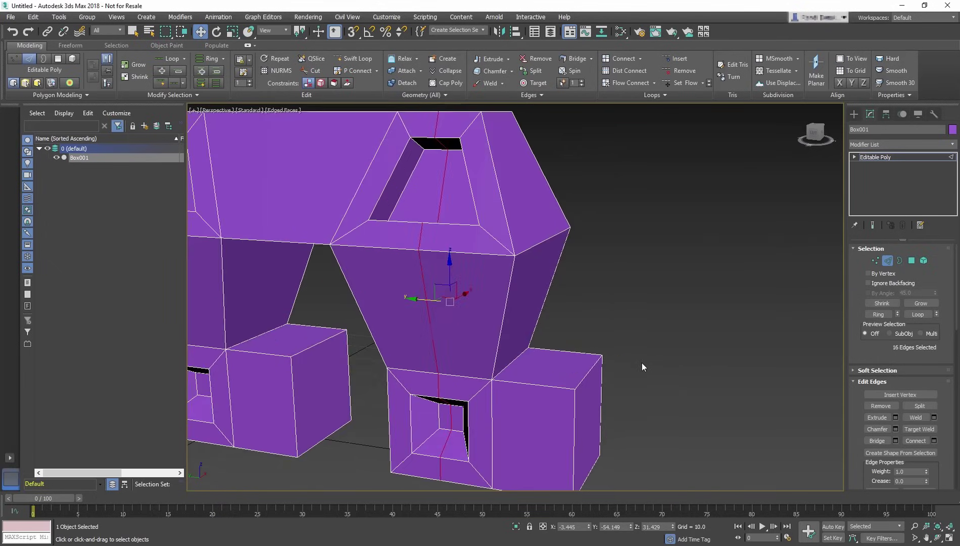
scroll(643, 363, "down", 1)
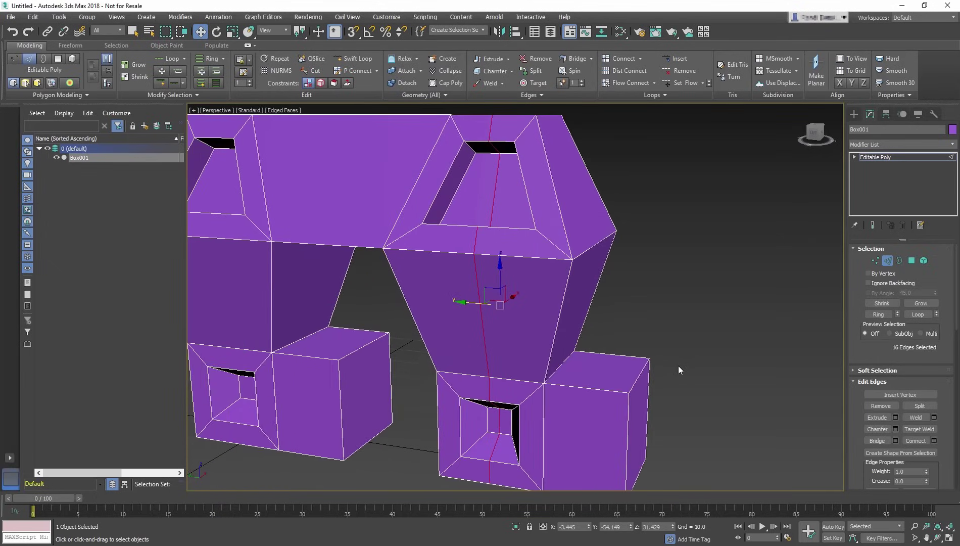
scroll(678, 365, "down", 1)
key("ctrl+z")
key("ctrl+z")
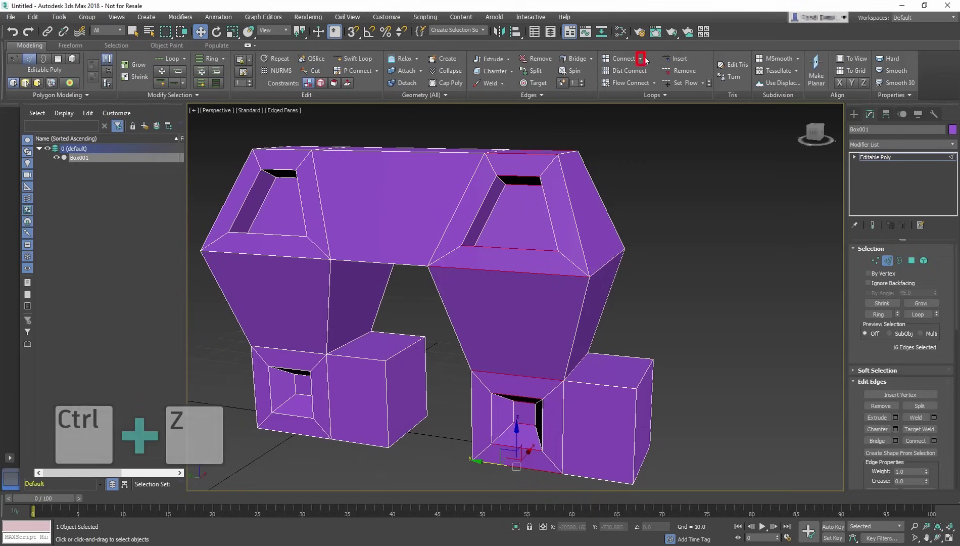
Step: Connect the selected edge ring with 2 segments, slide reset to zero, and confirm the new loops
left_click(640, 60)
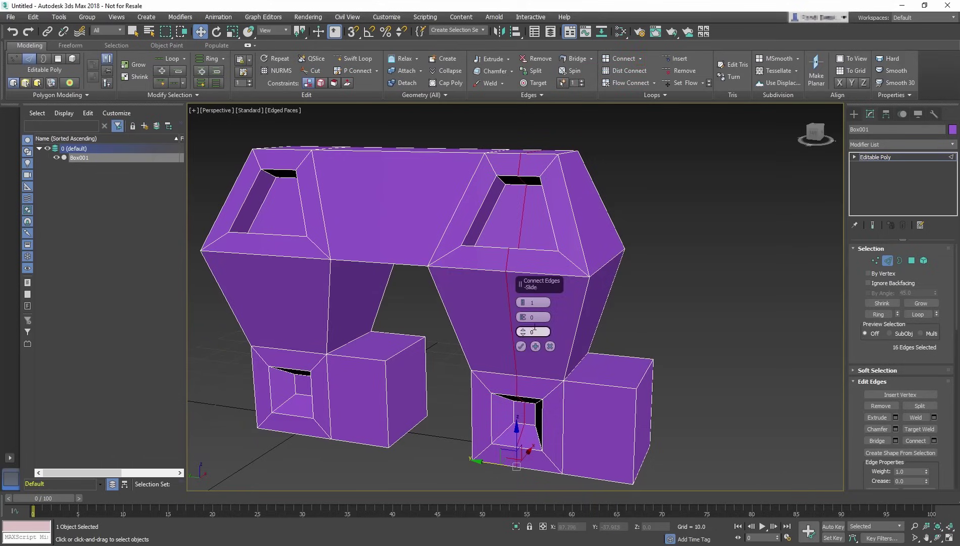
mouse_move(521, 302)
left_mouse_down()
mouse_move(521, 346)
mouse_move(576, 492)
left_mouse_up()
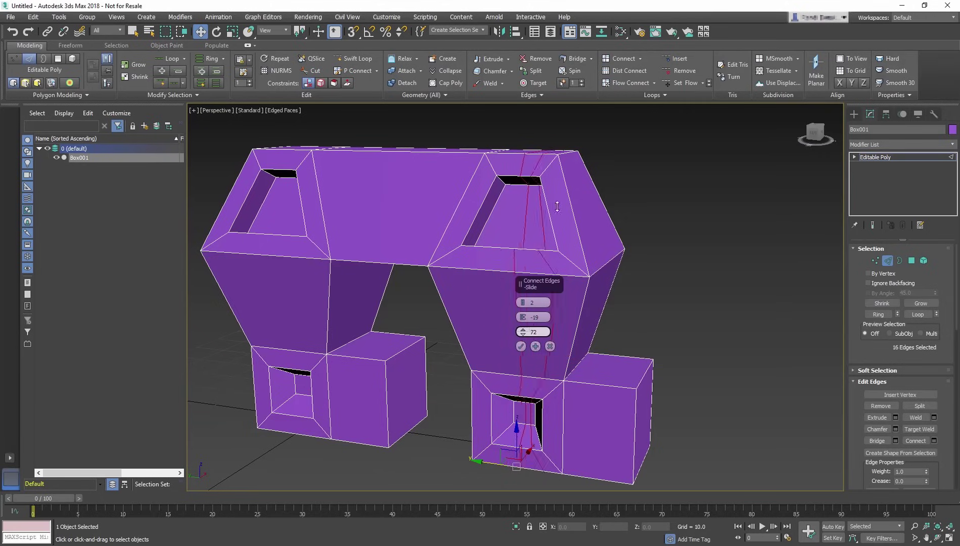
left_click_drag(522, 302, 522, 299)
right_click(522, 332)
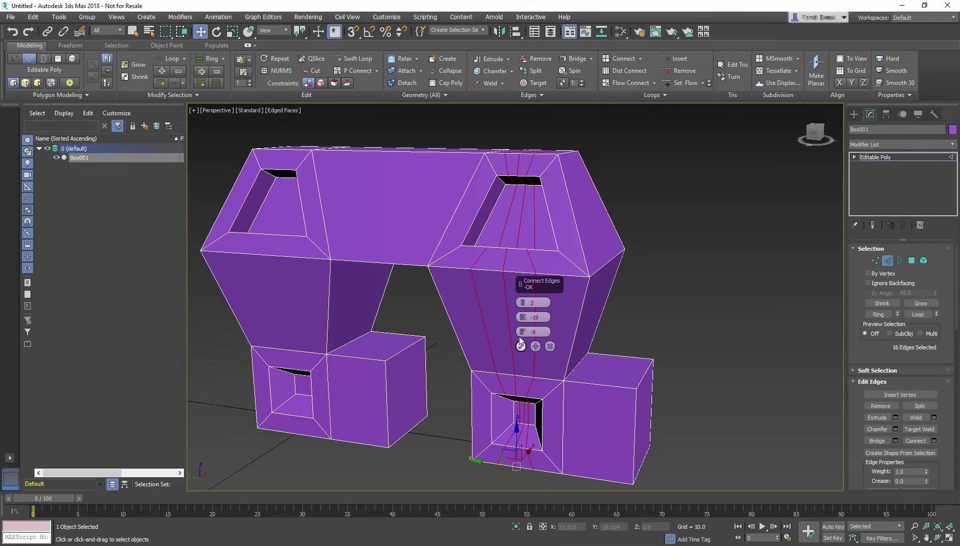
left_click_drag(522, 302, 523, 318)
scroll(536, 317, "up", 1)
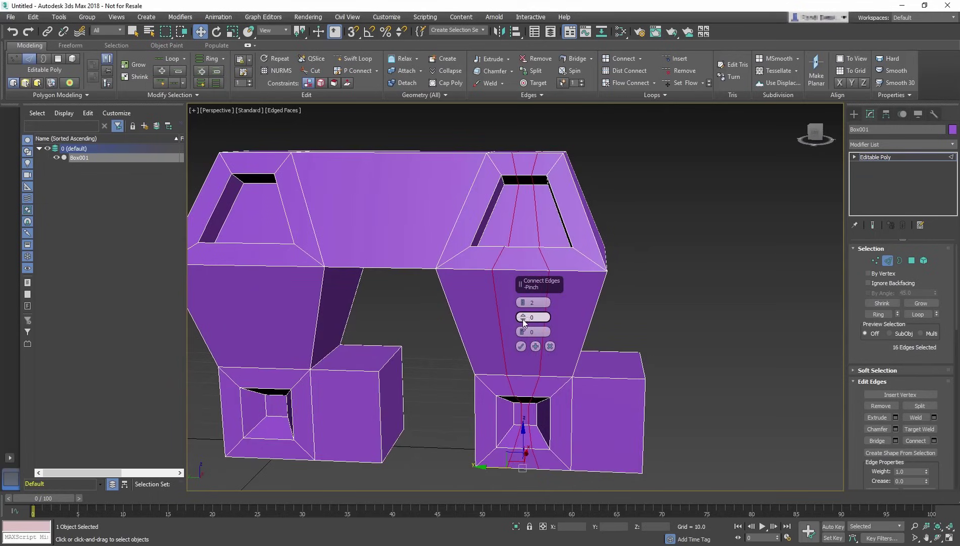
left_click(521, 346)
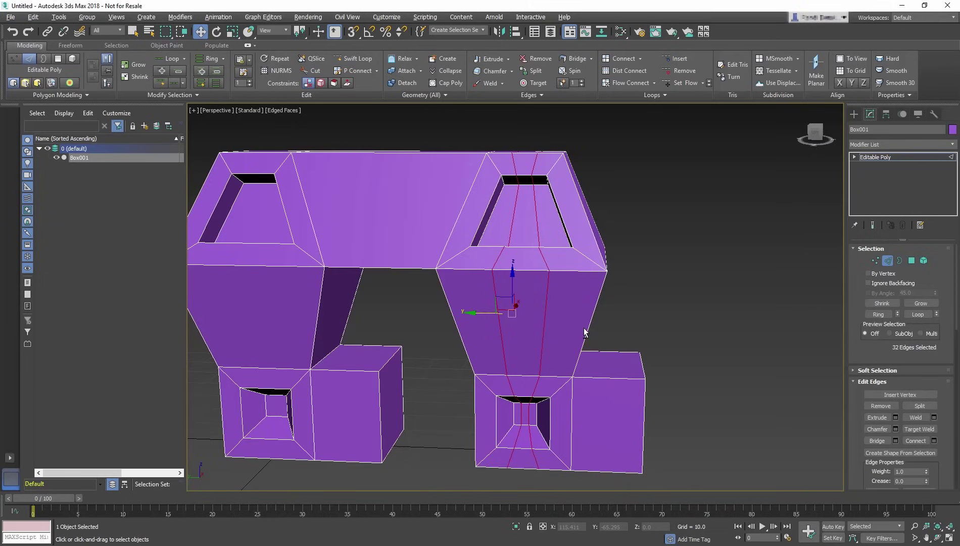
mouse_move(586, 330)
middle_mouse_down("alt")
mouse_move(621, 330)
mouse_move(561, 332)
mouse_move(601, 341)
middle_mouse_up("alt")
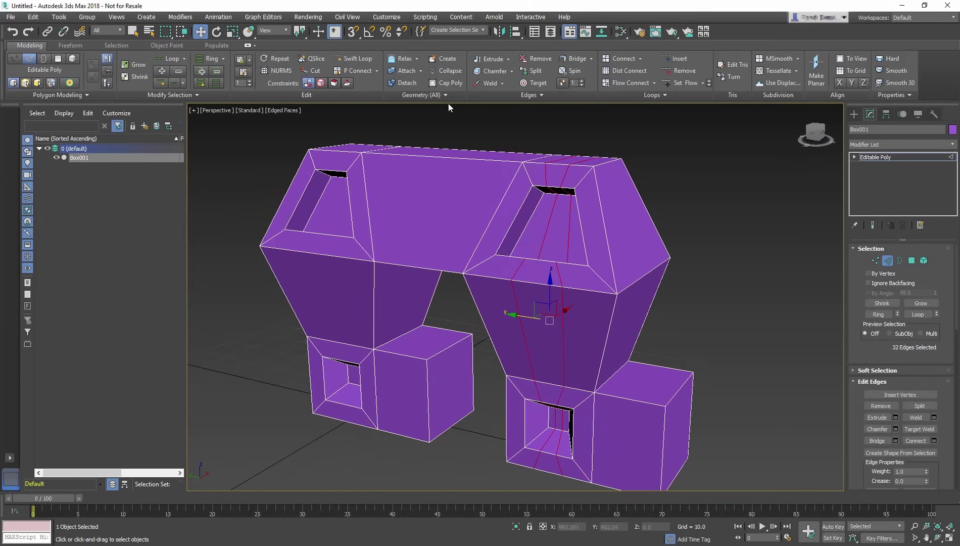
Step: Look over the Extrude, Chamfer and Bridge settings options in the ribbon
left_click(508, 59)
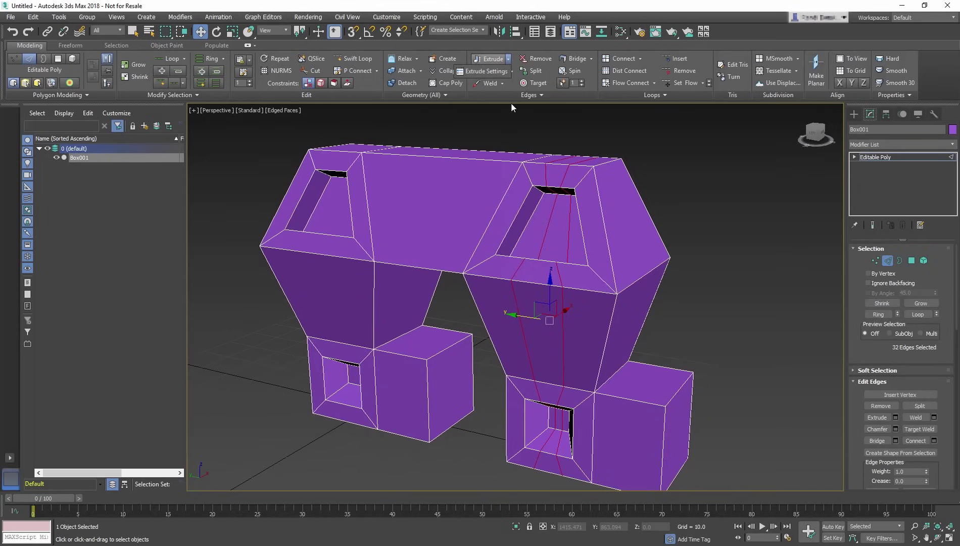
left_click(512, 72)
left_click(591, 57)
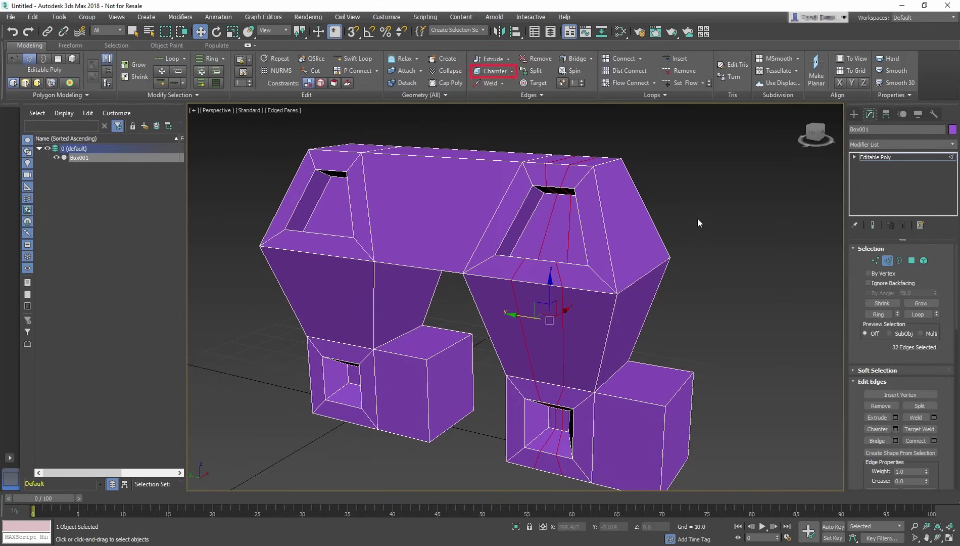
mouse_move(500, 231)
middle_mouse_down("alt")
mouse_move(500, 242)
mouse_move(608, 323)
middle_mouse_up("alt")
Step: Chamfer the lower box's top outer edge, about 2 units wide with 4 segments
left_click(670, 400)
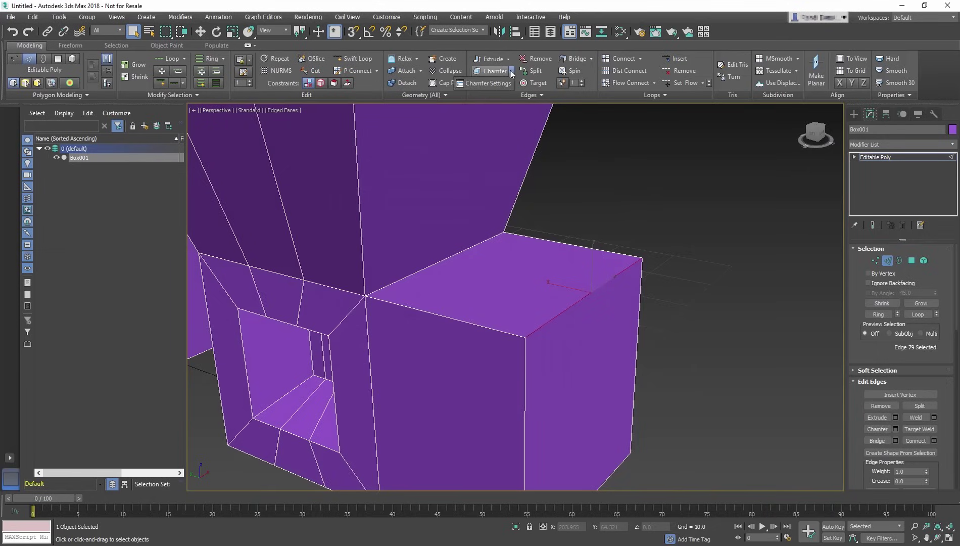
left_click(511, 72)
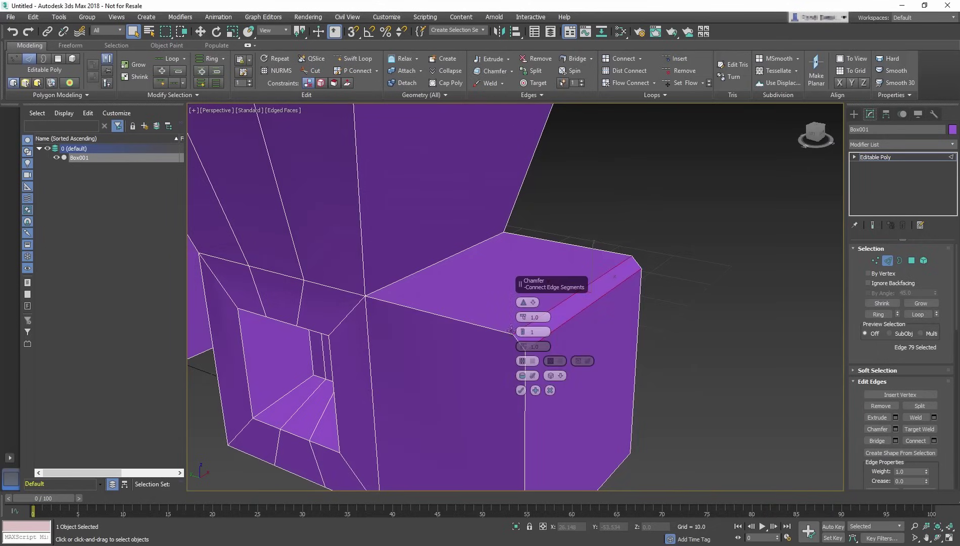
mouse_move(522, 316)
left_mouse_down()
mouse_move(522, 306)
mouse_move(522, 328)
left_mouse_up()
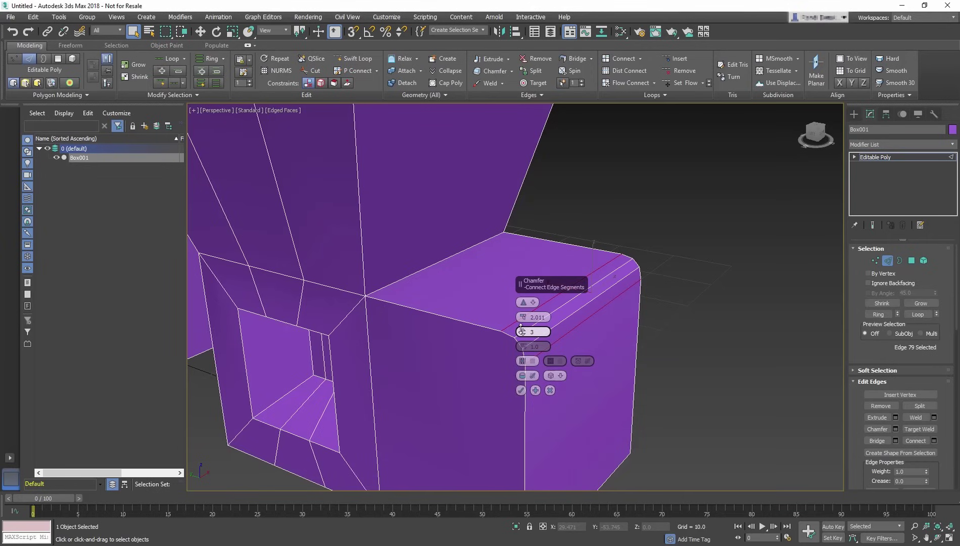
Step: Confirm the edge chamfer and select a corner vertex of the upper block in Vertex mode
left_click(522, 390)
key("alt+x")
key("1")
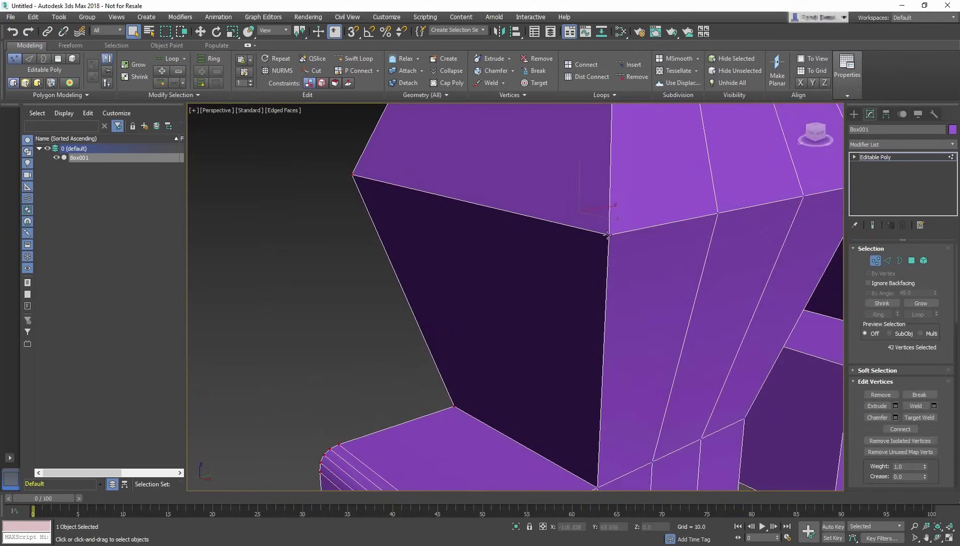
left_click(608, 235)
Step: Chamfer the corner vertex into a diamond facet about 4 units across and confirm
left_click(495, 75, "shift")
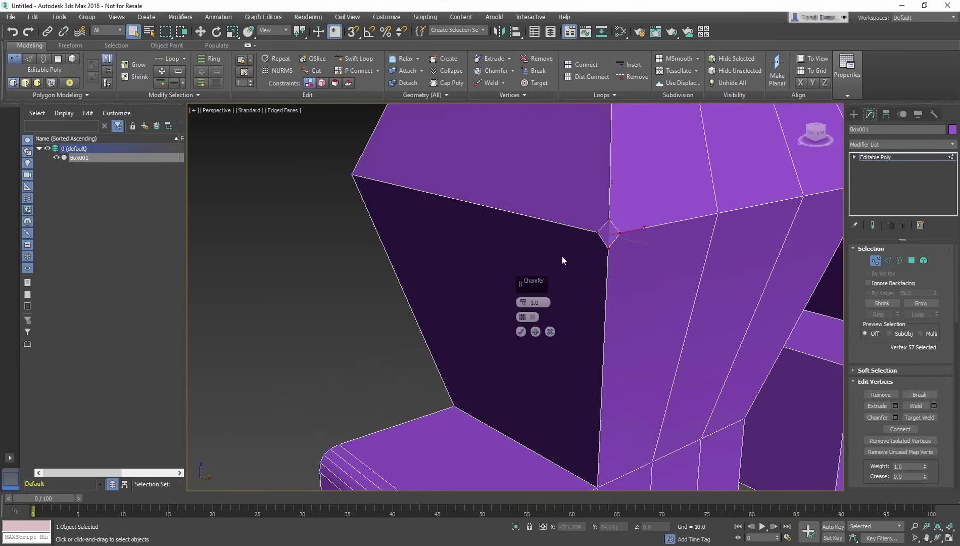
left_click_drag(532, 302, 531, 296)
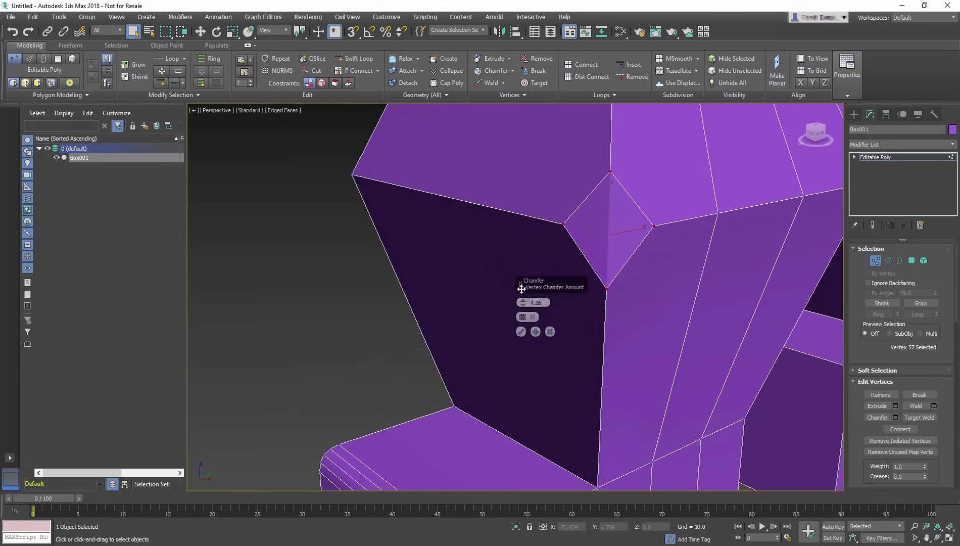
middle_click_drag(531, 296, 539, 337, "alt")
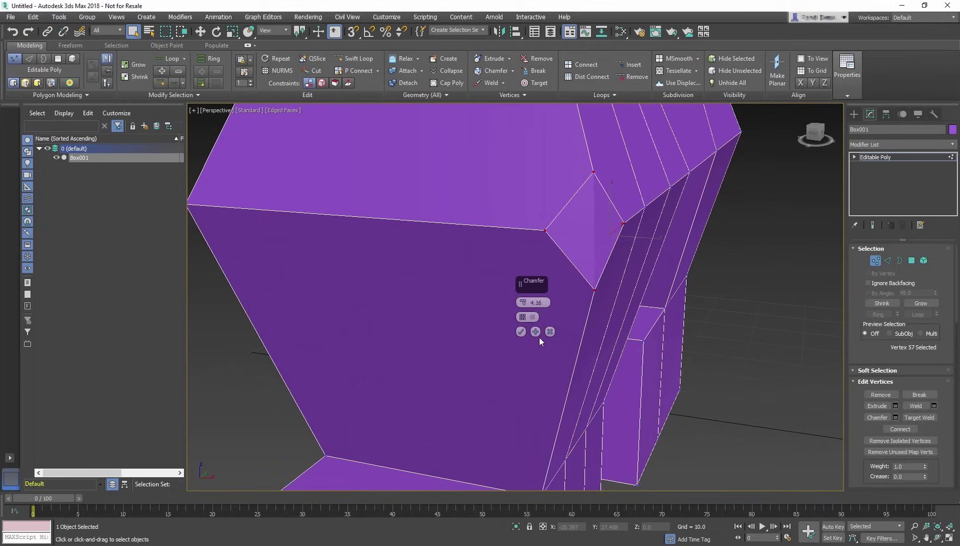
left_click(521, 332)
scroll(533, 319, "up", 2)
scroll(508, 360, "up", 1)
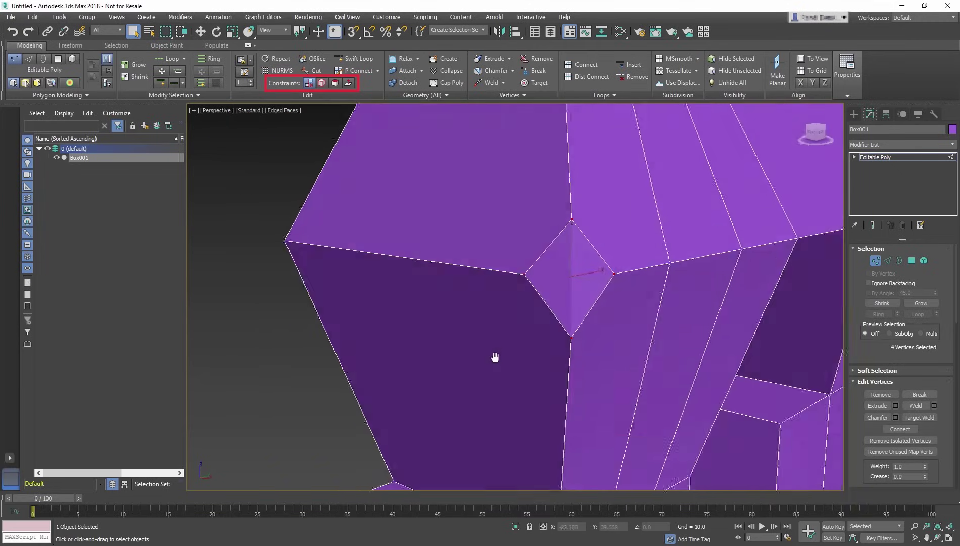
middle_click_drag(499, 357, 588, 187, "alt")
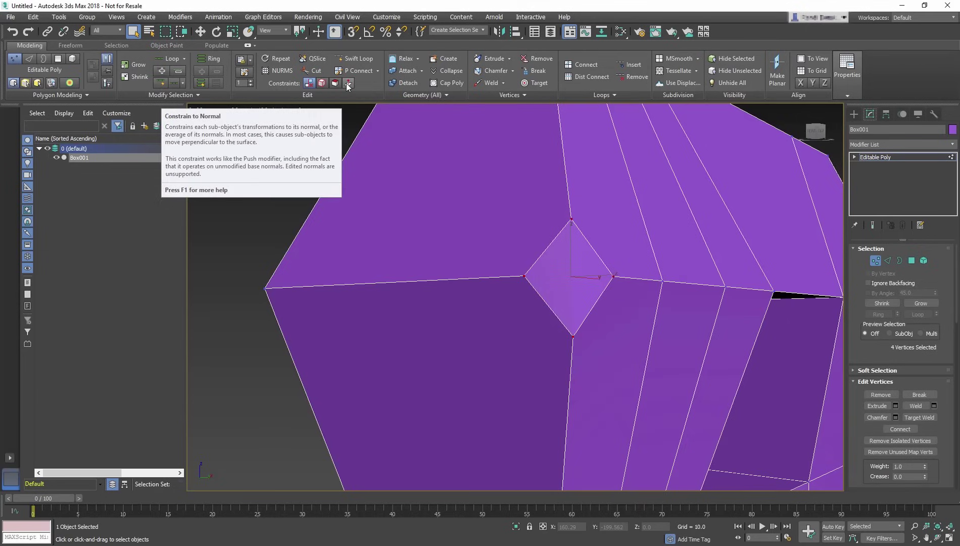
left_click(321, 84)
key("w")
left_click(524, 276)
middle_click_drag(509, 284, 536, 318, "alt")
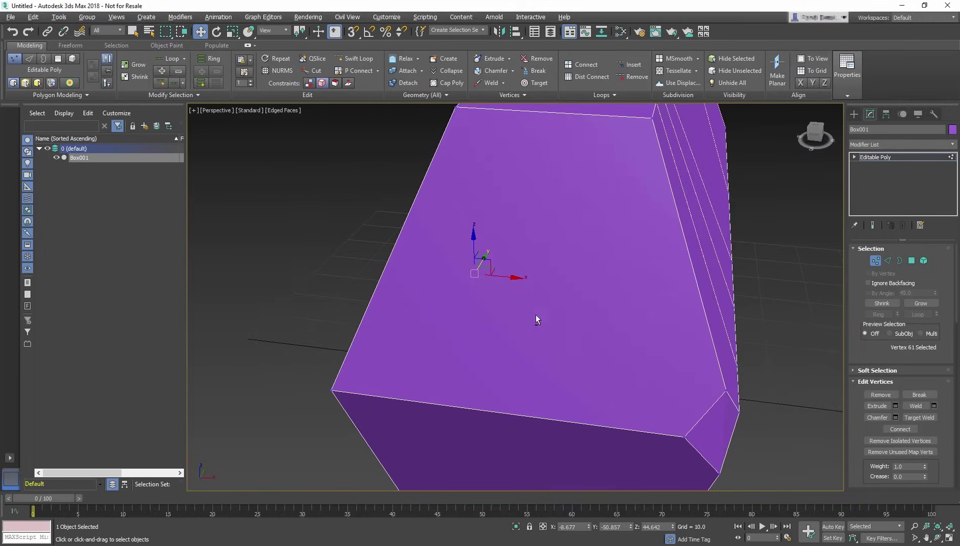
left_click(686, 437)
mouse_move(683, 438)
left_mouse_down()
mouse_move(703, 454)
mouse_move(636, 435)
left_mouse_up()
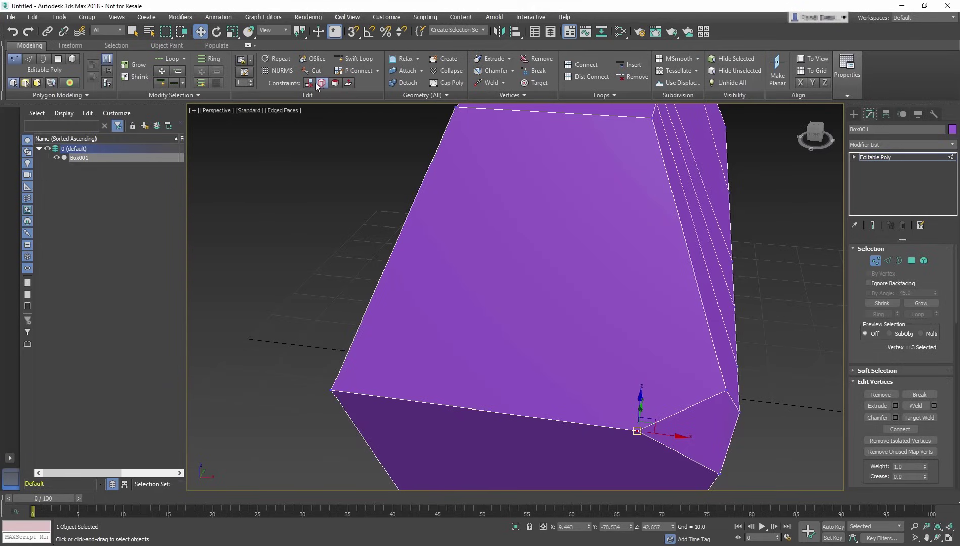
mouse_move(600, 385)
middle_mouse_down("alt")
mouse_move(555, 371)
mouse_move(441, 284)
middle_mouse_up("alt")
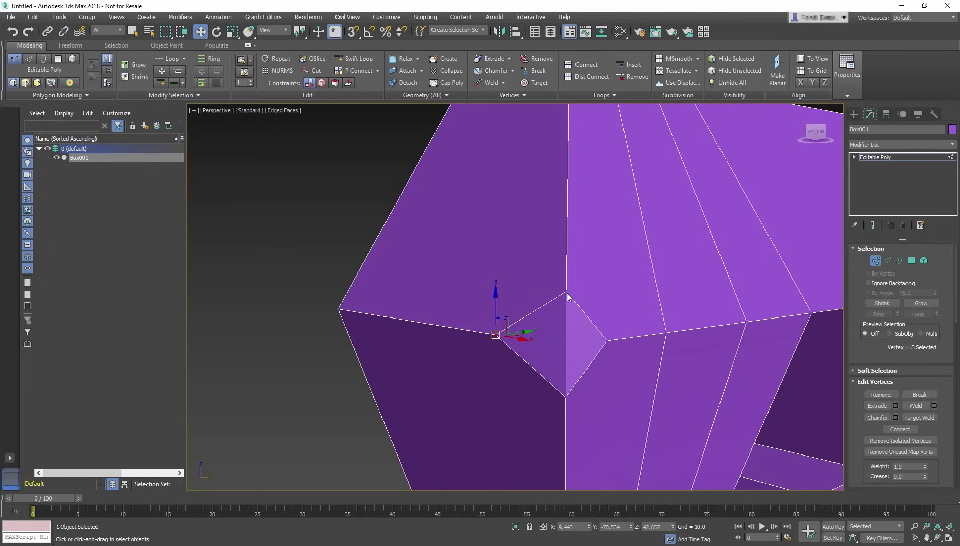
Step: Select the remaining diamond vertices and weld them together with Weld Settings
left_click(607, 340, "ctrl")
left_click(566, 292, "ctrl")
key("w")
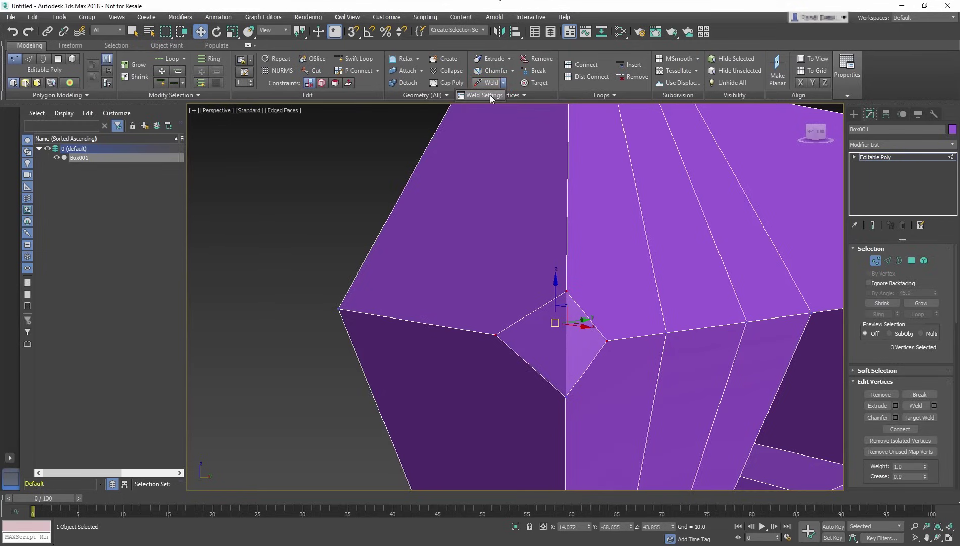
left_click(490, 94)
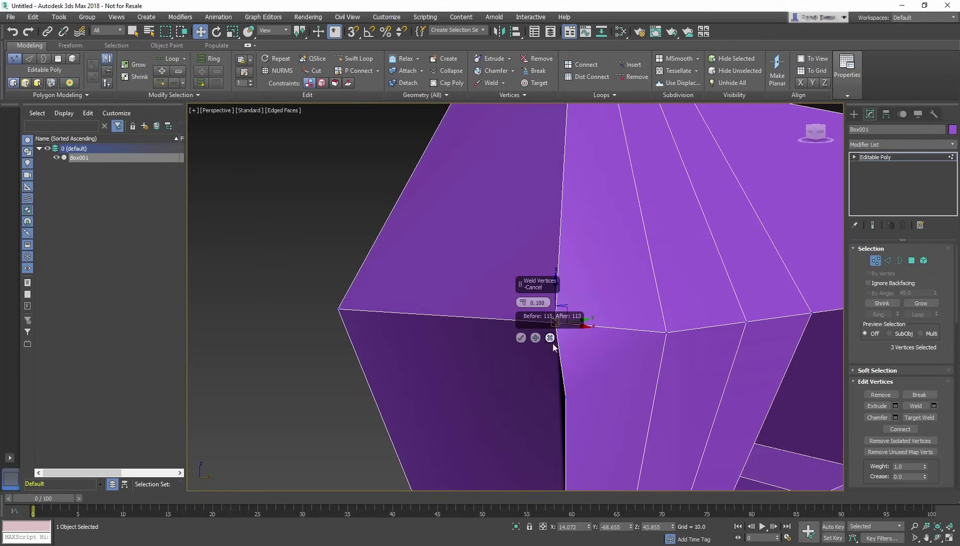
Step: Lower the weld threshold slightly, accept it, and select the merged corner vertex
middle_click_drag(606, 363, 688, 382, "alt")
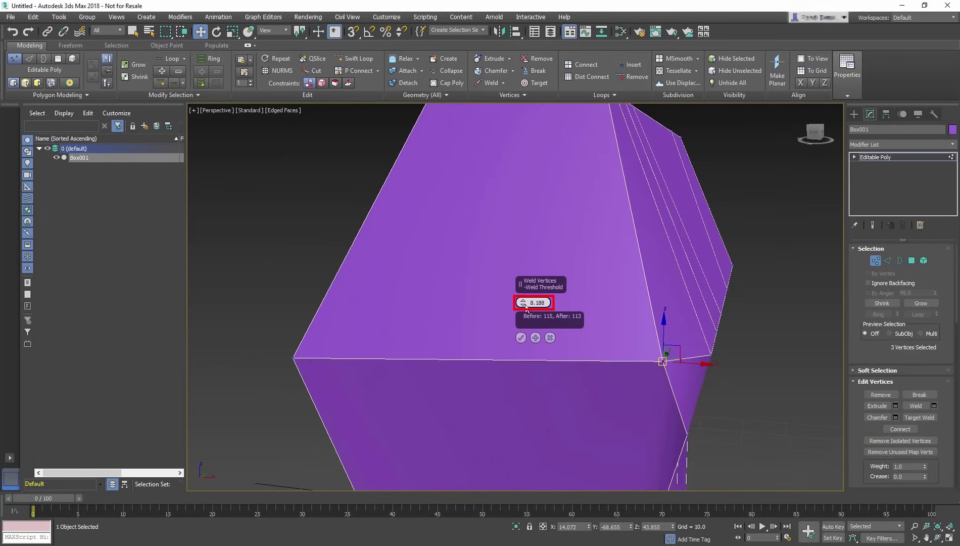
mouse_move(524, 302)
left_mouse_down()
mouse_move(525, 313)
mouse_move(530, 303)
left_mouse_up()
middle_click_drag(649, 321, 622, 313, "alt")
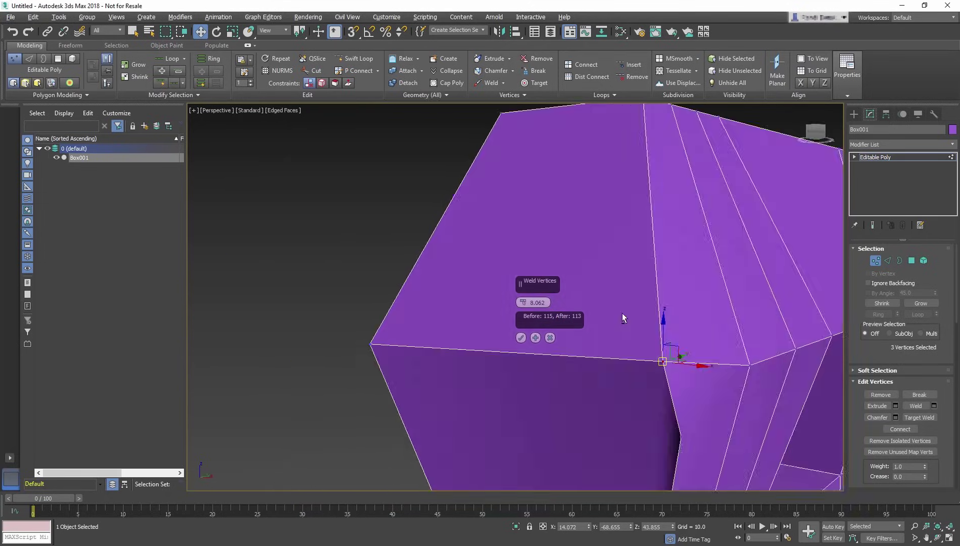
left_click(521, 338)
mouse_move(648, 375)
middle_mouse_down("alt")
mouse_move(577, 350)
mouse_move(491, 354)
mouse_move(525, 358)
middle_mouse_up("alt")
left_click(573, 353)
left_click(444, 294)
Step: Undo the weld, then Target Weld each diamond vertex onto the right corner vertex
key("ctrl+shift+c")
left_click(534, 83)
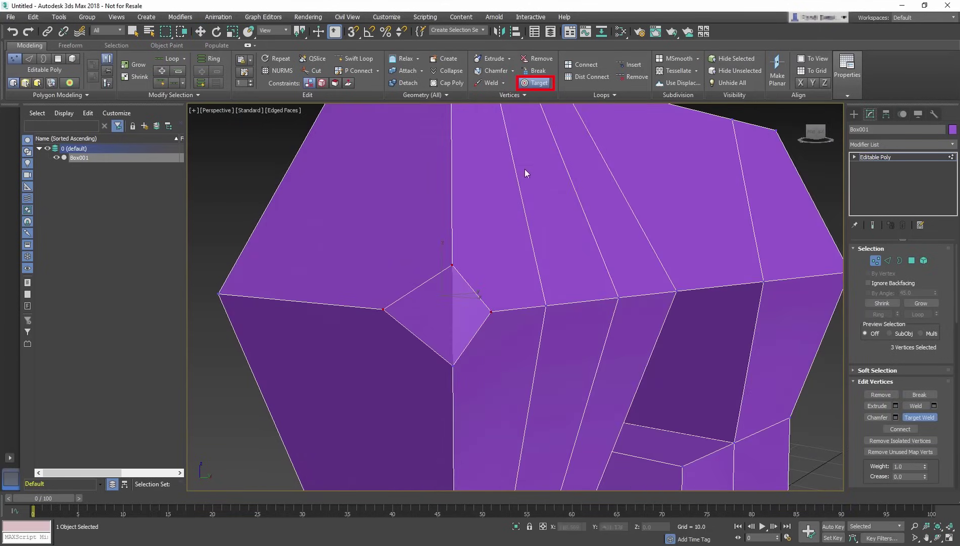
left_click(451, 365)
left_click(491, 309)
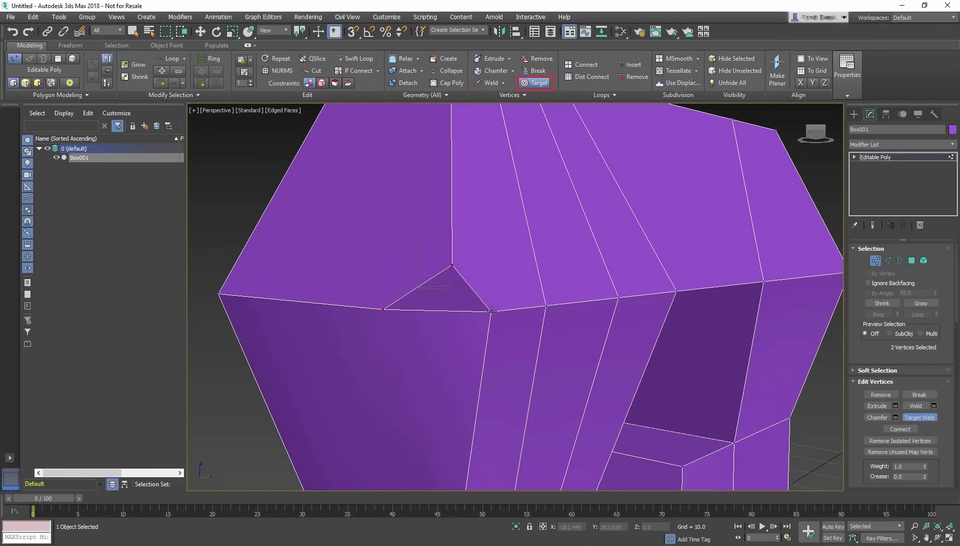
left_click(382, 308)
left_click(491, 310)
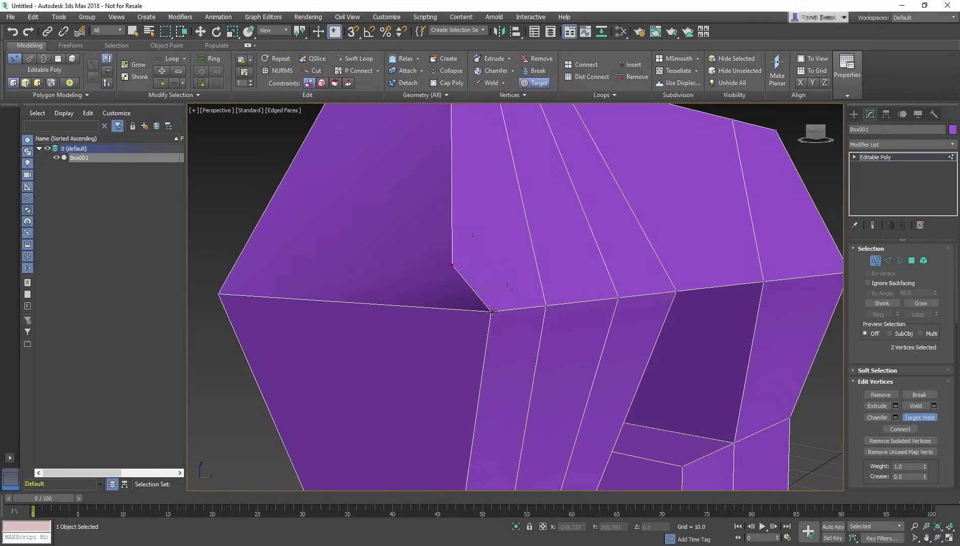
left_click(491, 310)
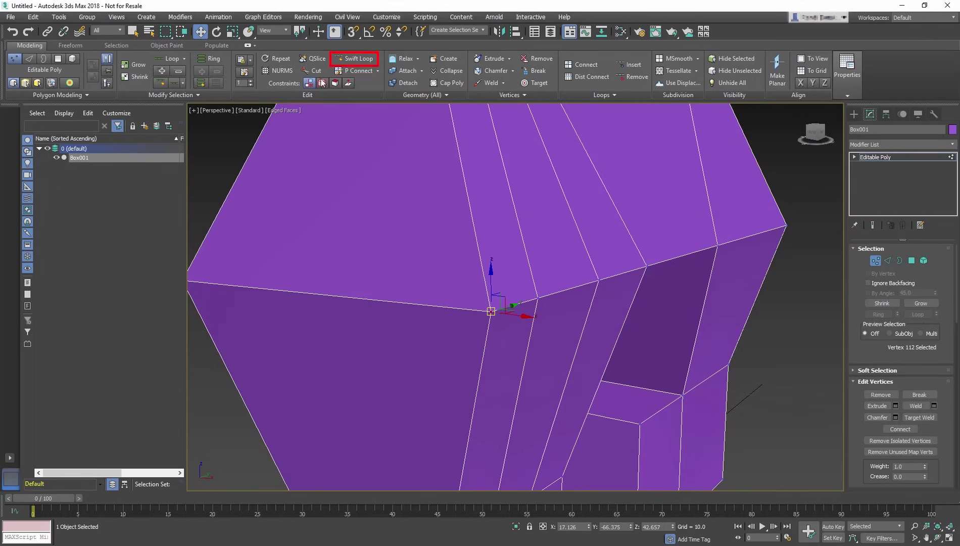
Step: Use Swift Loop to insert a horizontal edge loop across the upper box
left_click(359, 60)
scroll(525, 262, "down", 3)
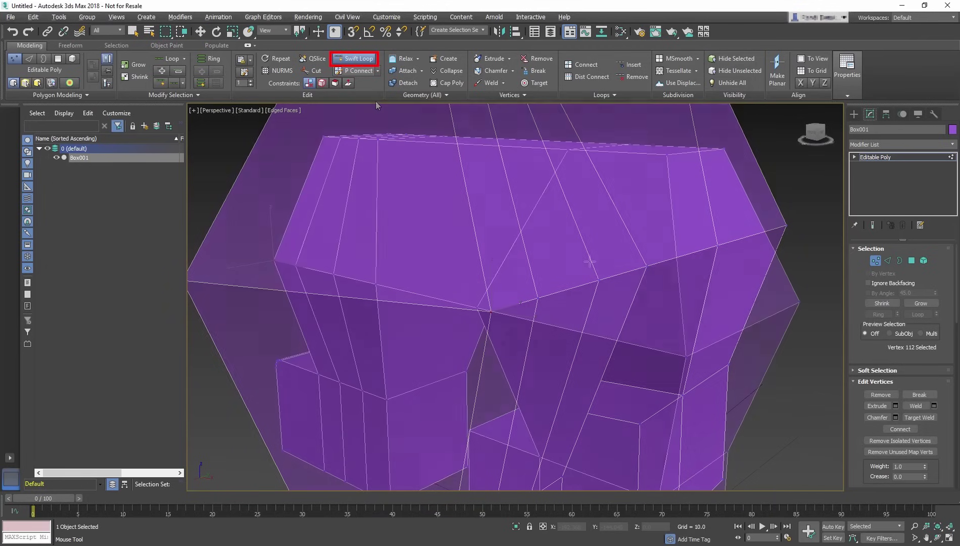
middle_click_drag(555, 255, 590, 261, "alt")
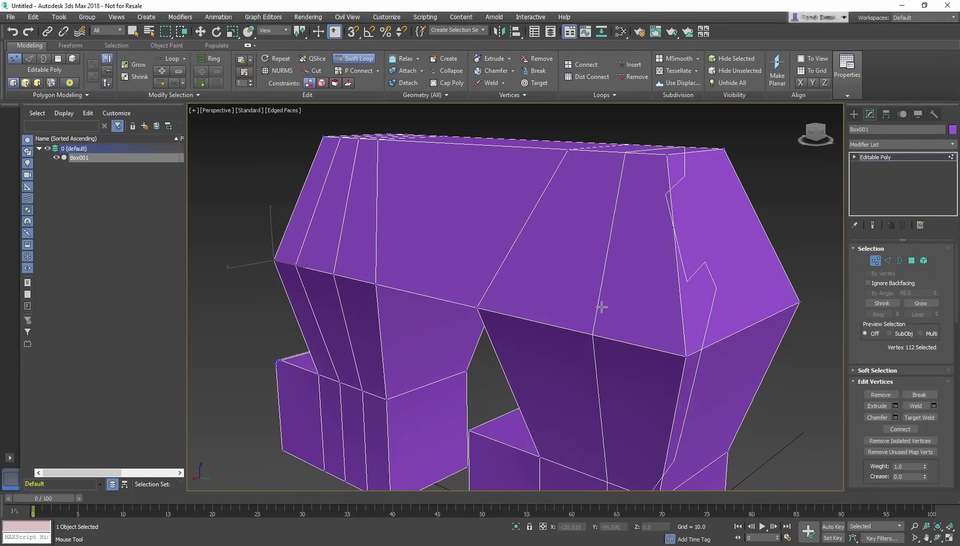
left_click(748, 329)
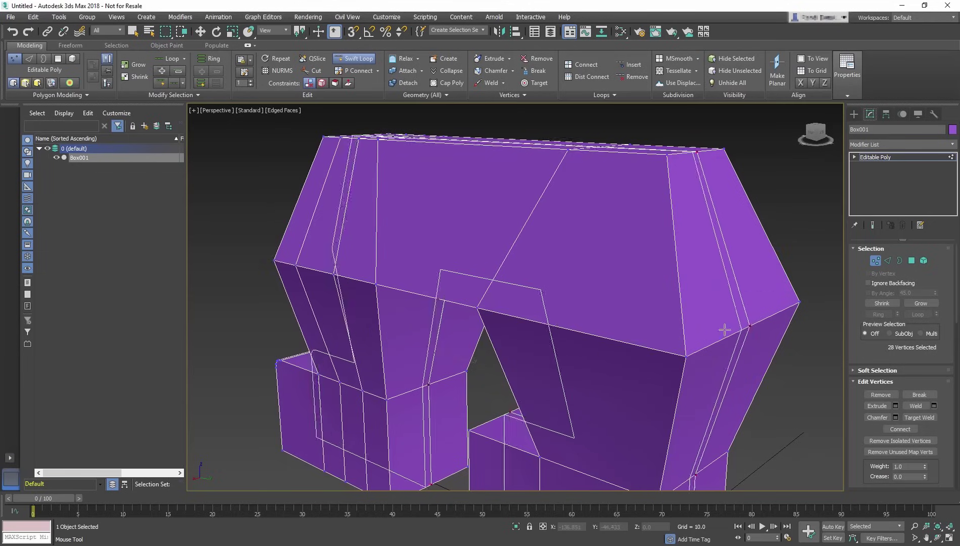
left_click(680, 267)
middle_click_drag(726, 285, 807, 285, "alt")
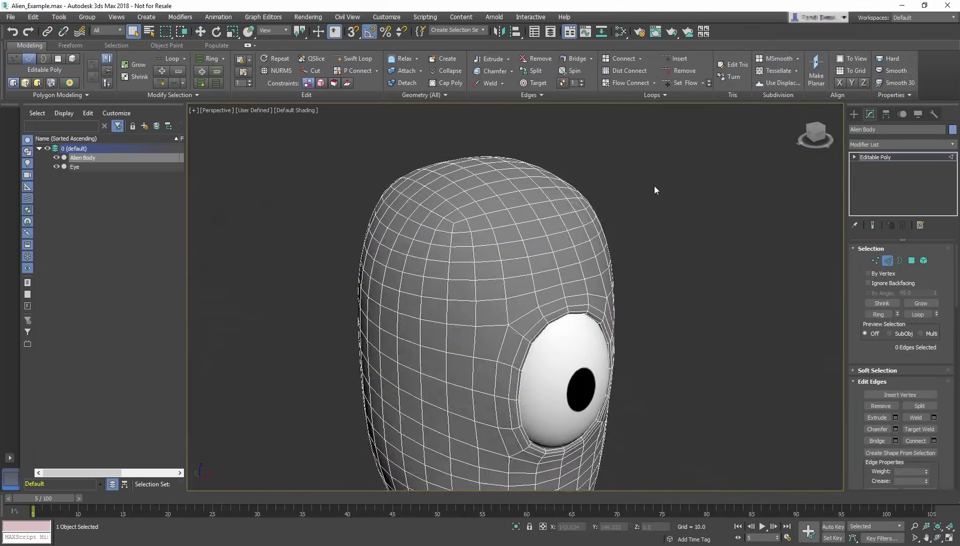
scroll(661, 179, "down", 2)
scroll(661, 179, "down", 3)
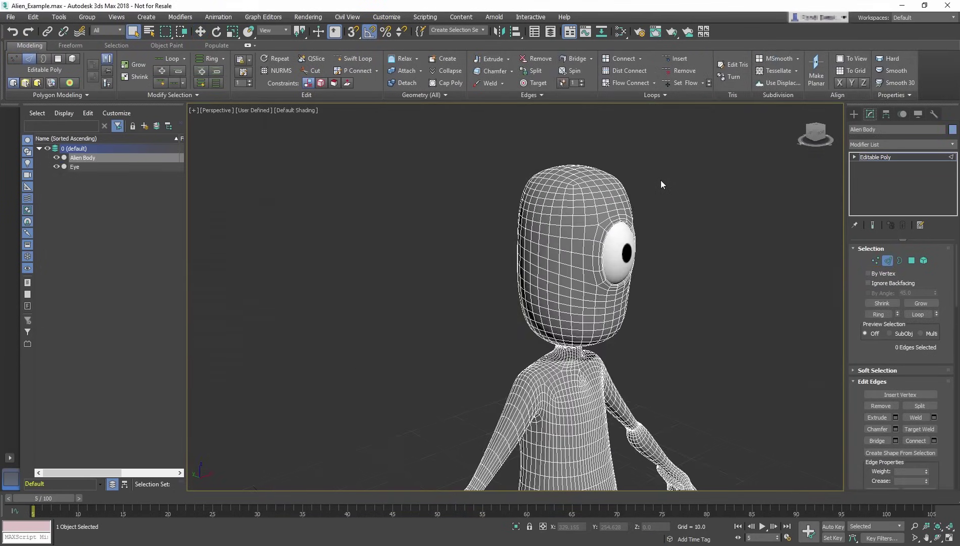
Step: Select a few individual quad faces on the alien's head in Polygon mode
mouse_move(660, 179)
middle_mouse_down()
mouse_move(636, 163)
mouse_move(563, 169)
middle_mouse_up()
scroll(562, 169, "up", 3)
scroll(562, 170, "up", 2)
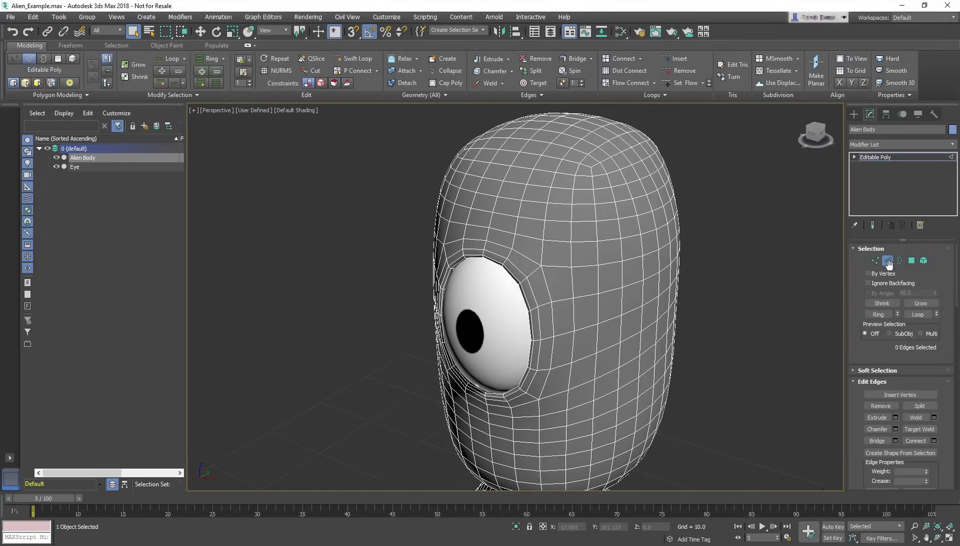
key("4")
left_click(605, 205)
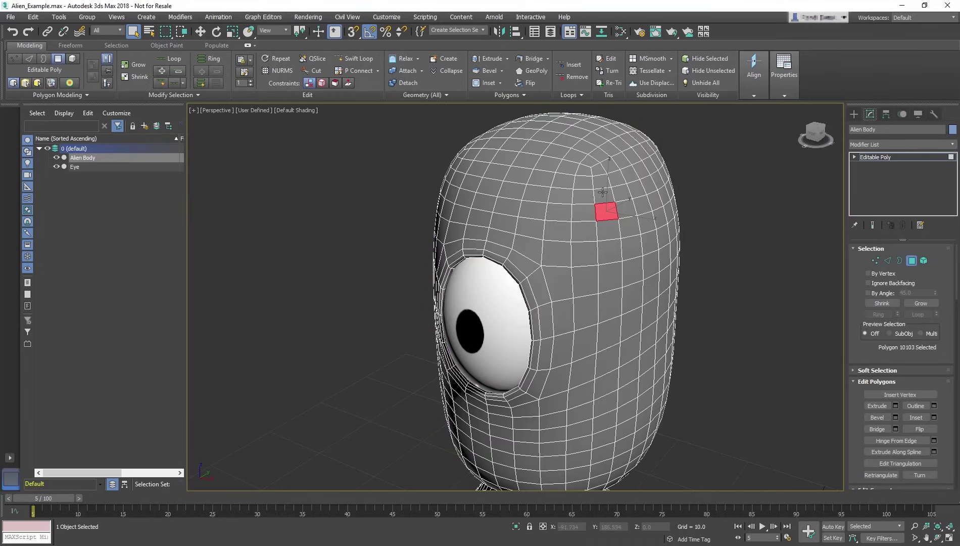
left_click(580, 216)
left_click(616, 233)
middle_click_drag(667, 225, 654, 228, "alt")
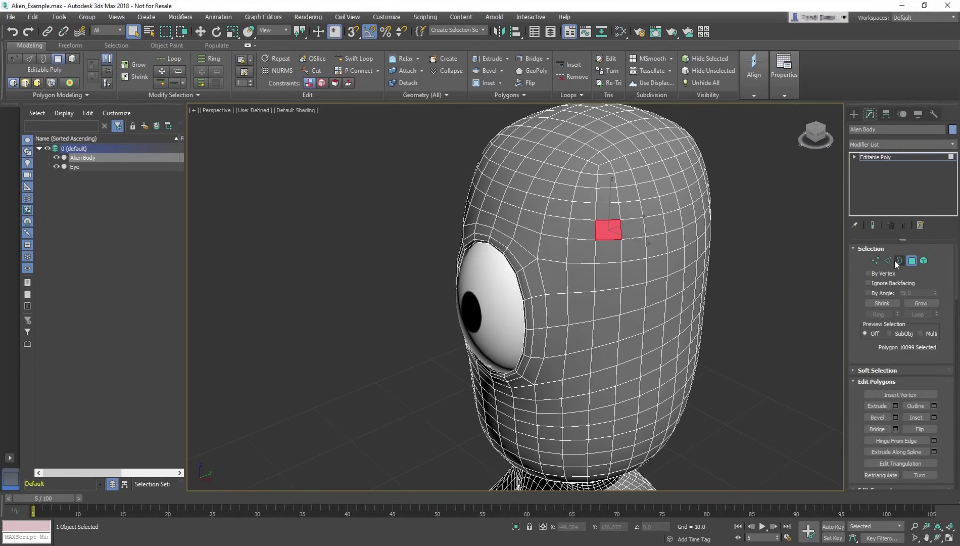
Step: In Edge mode, select the full edge loop running over the head and down the body
left_click(888, 260)
double_click(644, 226)
mouse_move(644, 225)
middle_mouse_down("alt")
mouse_move(661, 242)
mouse_move(636, 281)
mouse_move(632, 338)
mouse_move(570, 207)
mouse_move(548, 253)
middle_mouse_up("alt")
scroll(545, 254, "up", 4)
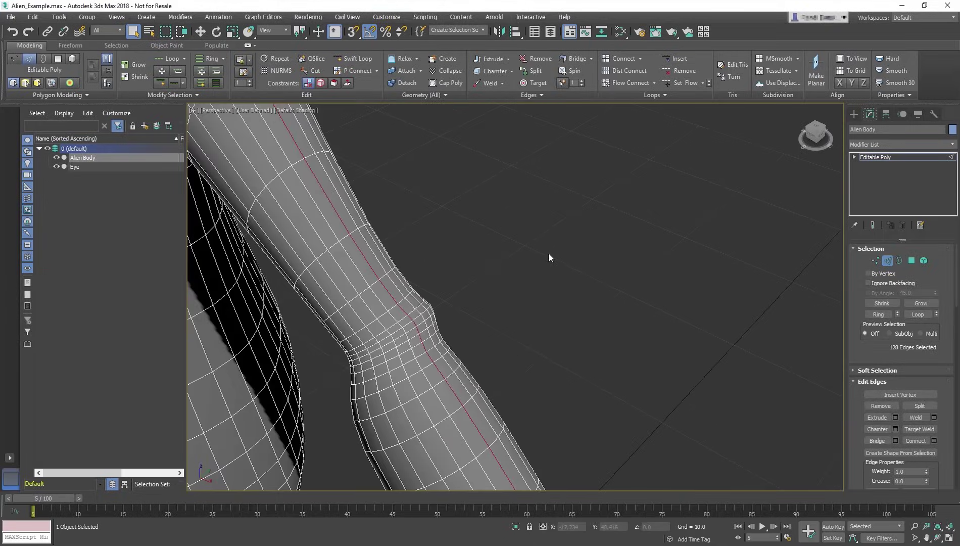
scroll(423, 318, "up", 2)
Step: Select the edge loop circling the elbow and the vertical loop along the arm
double_click(418, 318)
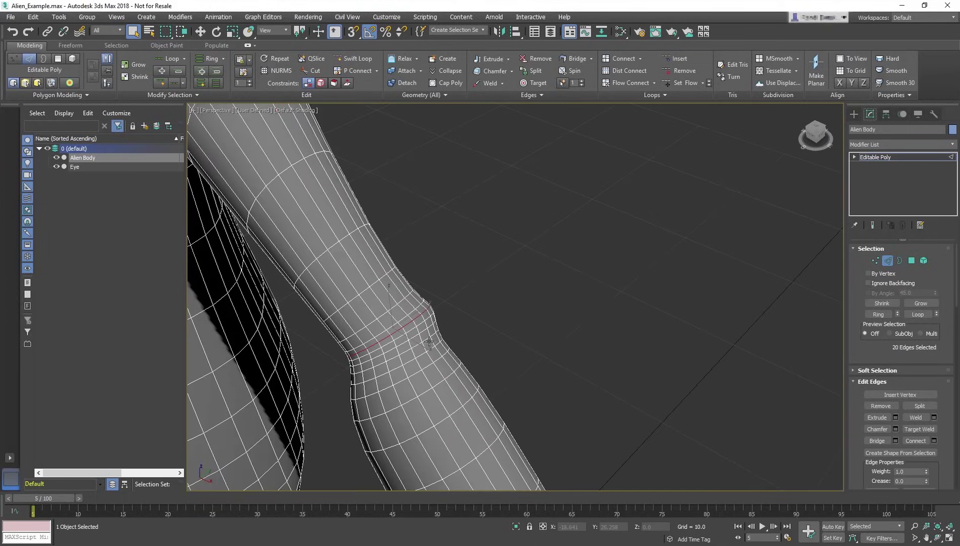
double_click(435, 366)
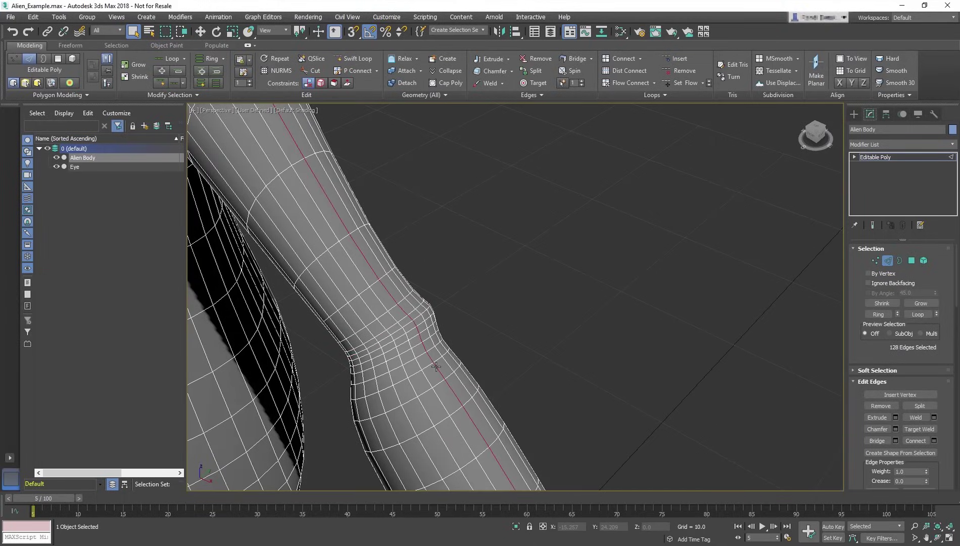
middle_click_drag(437, 359, 455, 353, "alt")
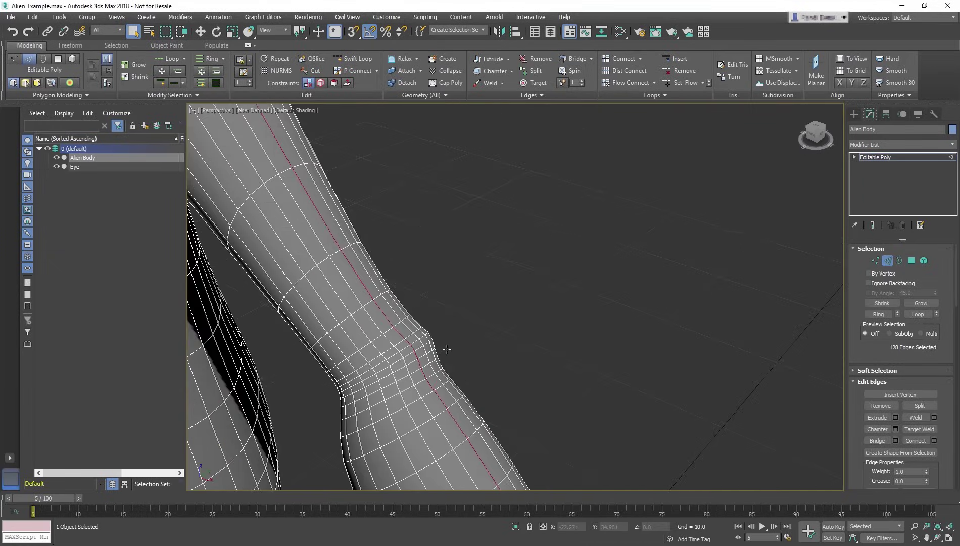
middle_click_drag(446, 349, 488, 332, "alt")
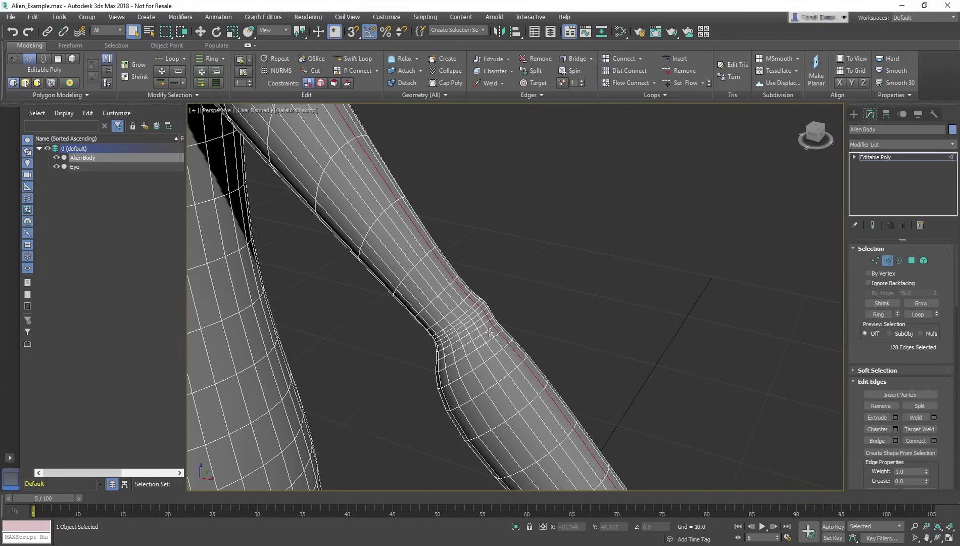
scroll(489, 332, "down", 3)
scroll(593, 394, "down", 3)
scroll(585, 389, "down", 3)
scroll(577, 390, "down", 3)
scroll(577, 389, "down", 2)
Step: Select another vertical edge loop over the head, bringing the selection to 176 edges
mouse_move(518, 170)
middle_mouse_down("alt")
mouse_move(551, 360)
mouse_move(553, 346)
mouse_move(475, 339)
middle_mouse_up("alt")
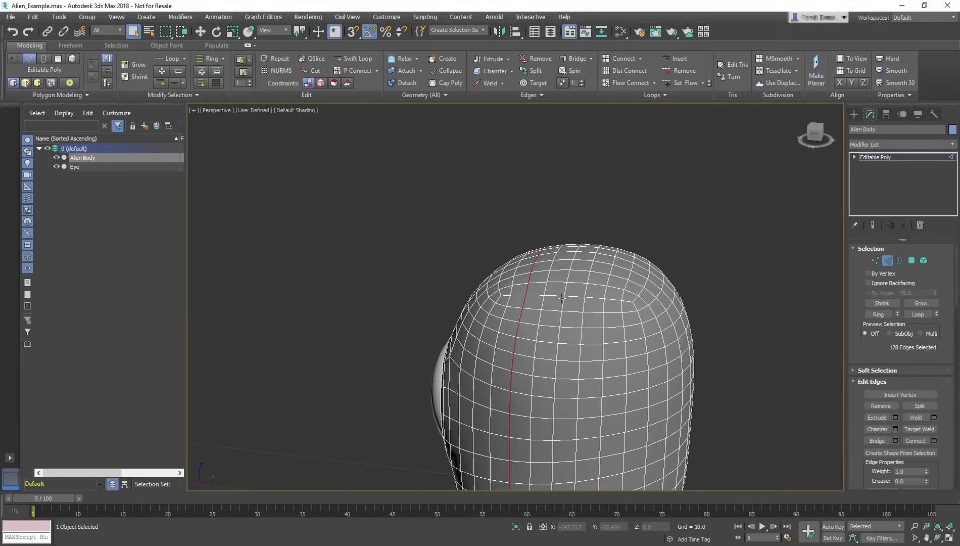
double_click(563, 298)
mouse_move(564, 306)
middle_mouse_down("alt")
mouse_move(606, 308)
mouse_move(609, 293)
mouse_move(508, 217)
middle_mouse_up("alt")
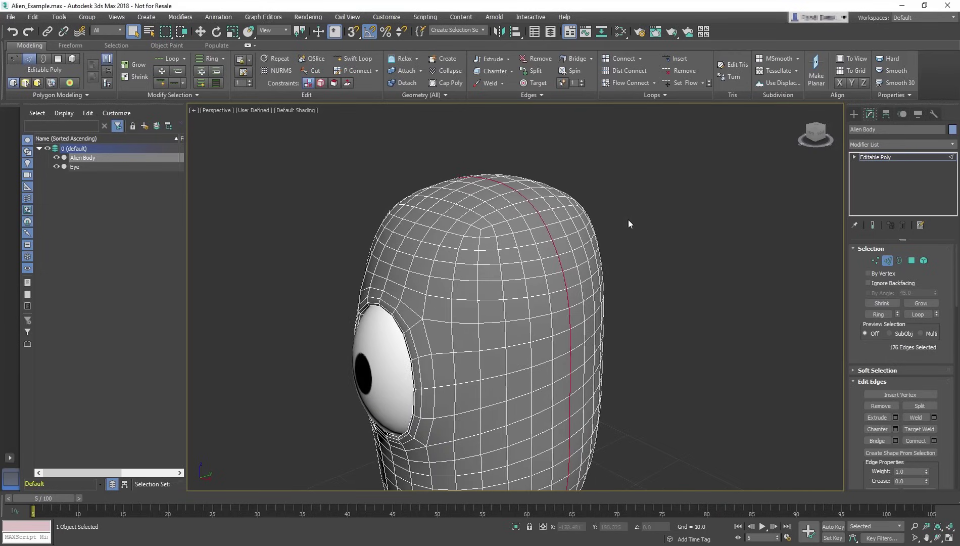